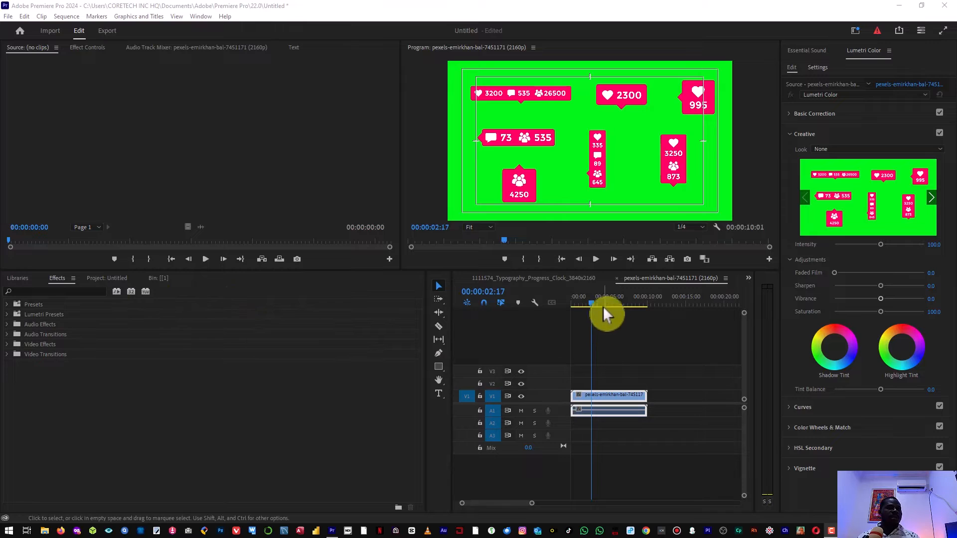
# Switch the timeline back to the 1111574_Typography_Progress_Clock sequence showing the 01:00 clock
pyautogui.click(590, 280)
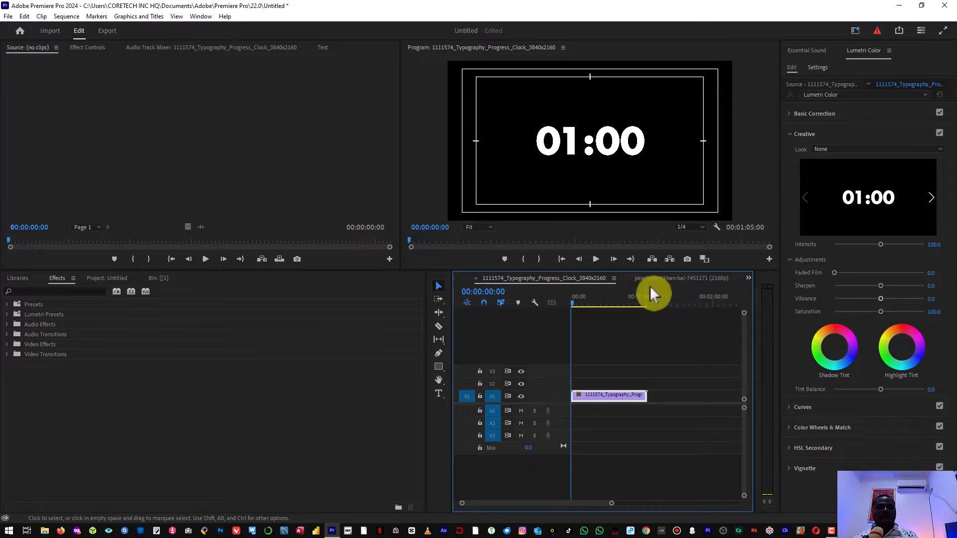
pyautogui.click(684, 280)
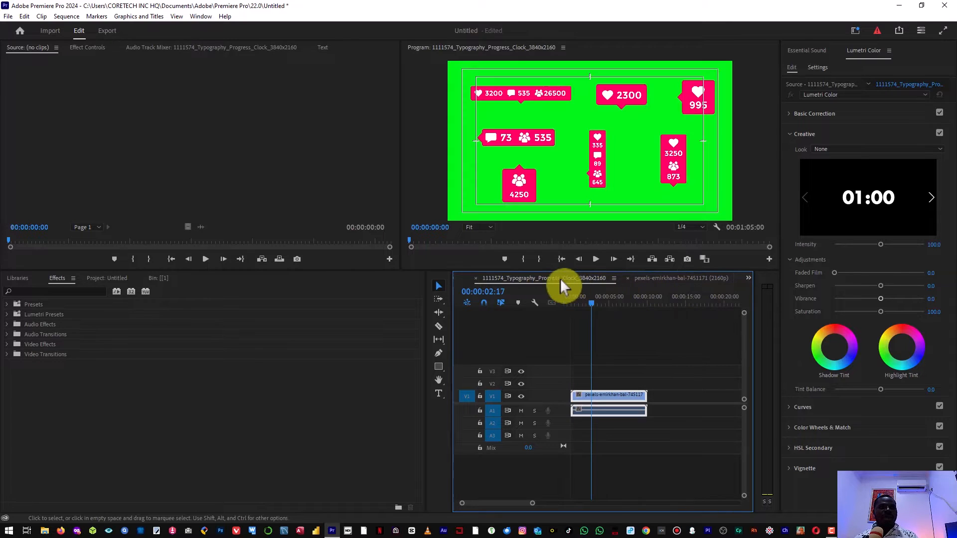
pyautogui.click(567, 277)
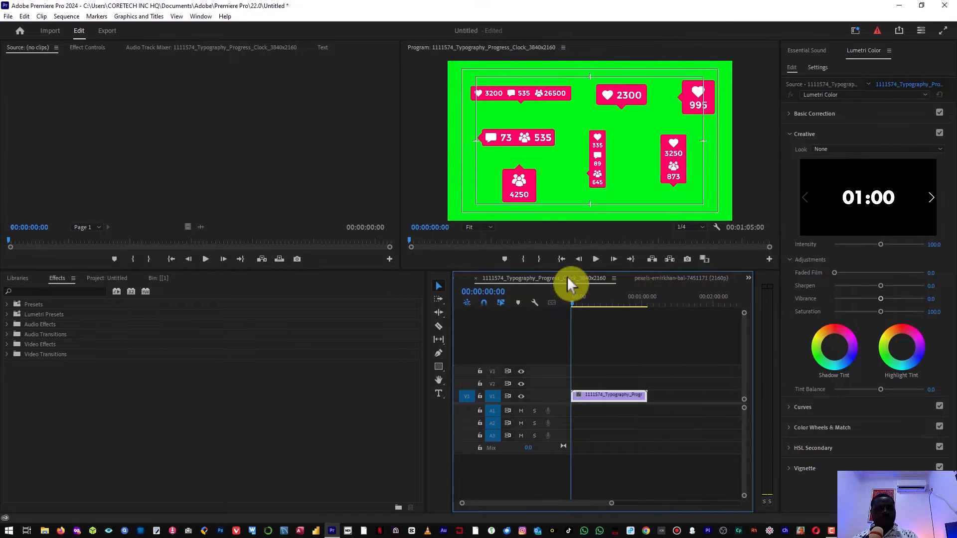
pyautogui.click(66, 292)
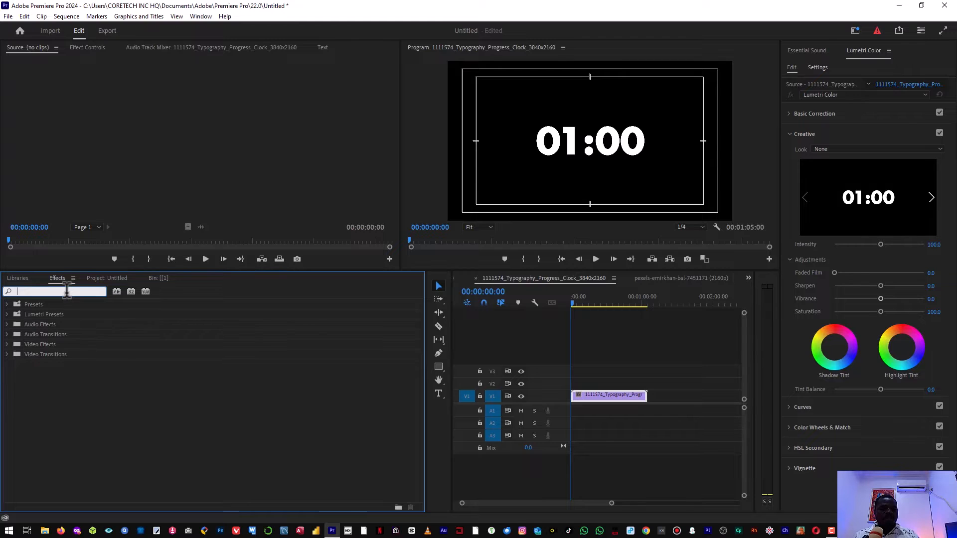
# Close the Libraries panel from its panel menu
pyautogui.click(152, 404)
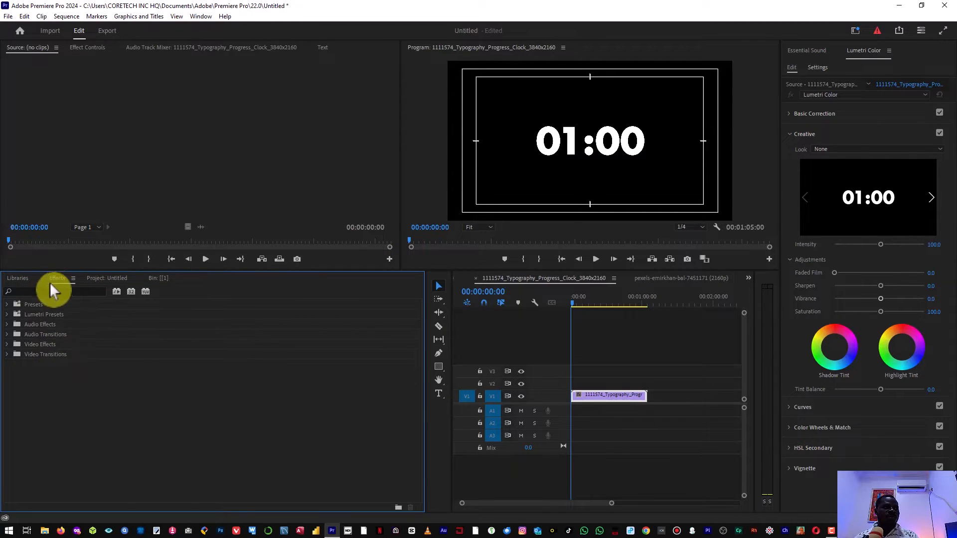
pyautogui.click(33, 279)
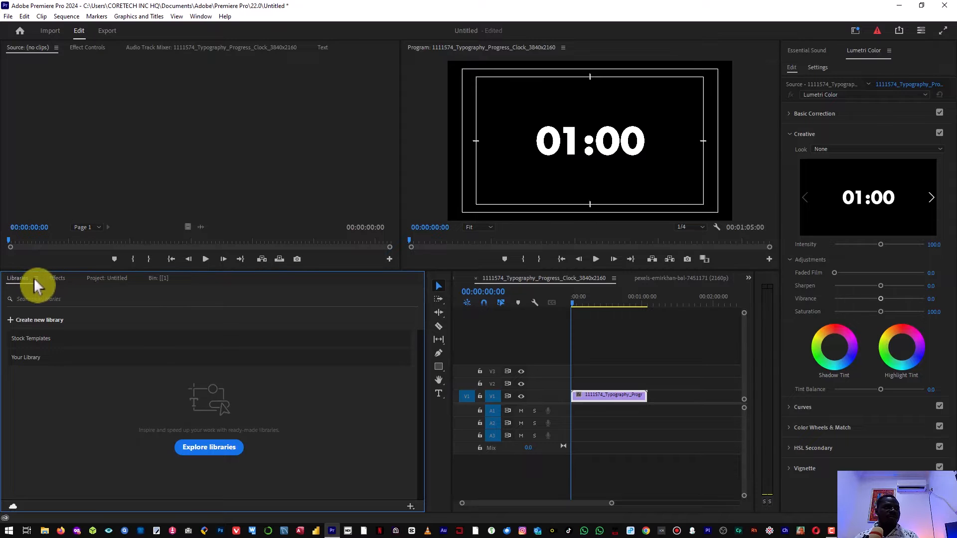
pyautogui.click(34, 278)
pyautogui.click(46, 282)
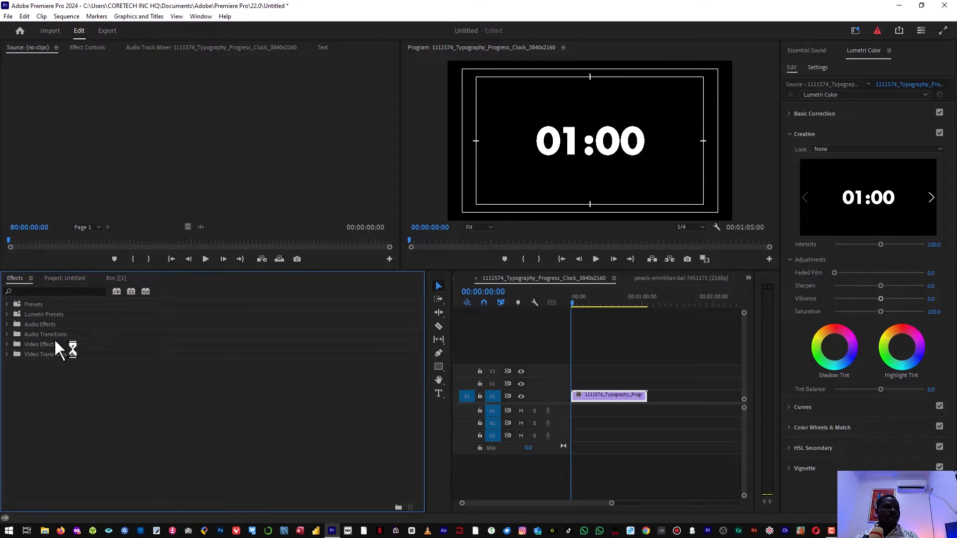
pyautogui.click(50, 291)
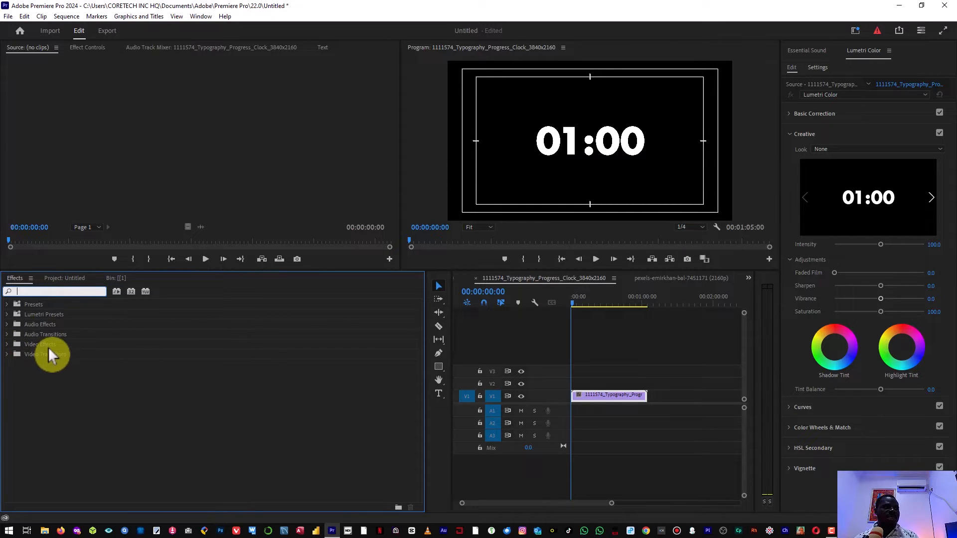
# Expand Video Effects > Keying in the Effects panel and select Color Key
pyautogui.click(8, 344)
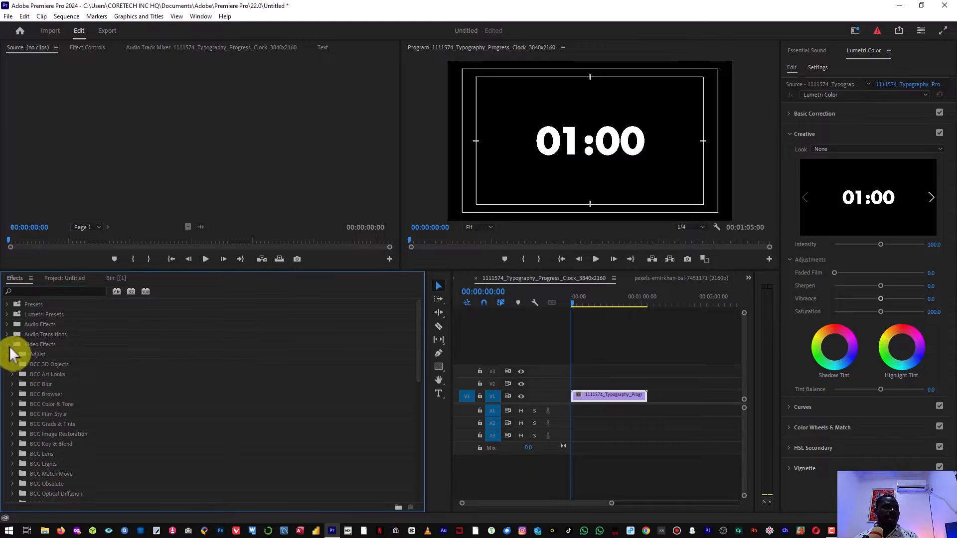
pyautogui.scroll(-12, 139, 381)
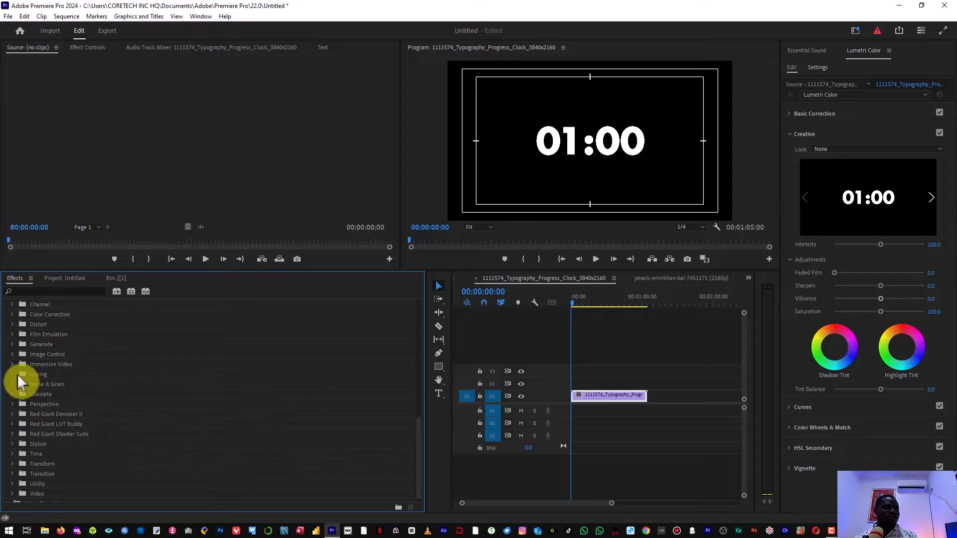
pyautogui.click(30, 375)
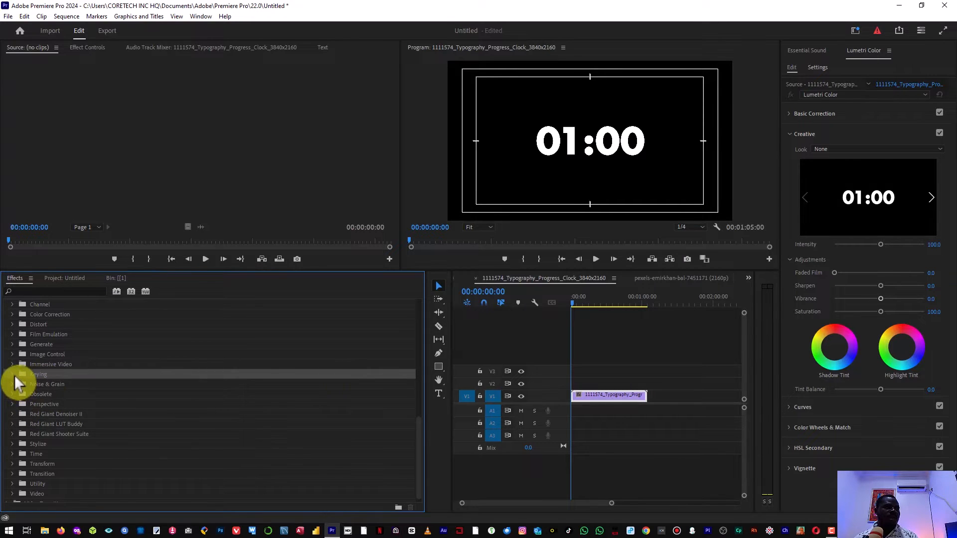
pyautogui.click(14, 375)
pyautogui.click(14, 376)
pyautogui.click(14, 375)
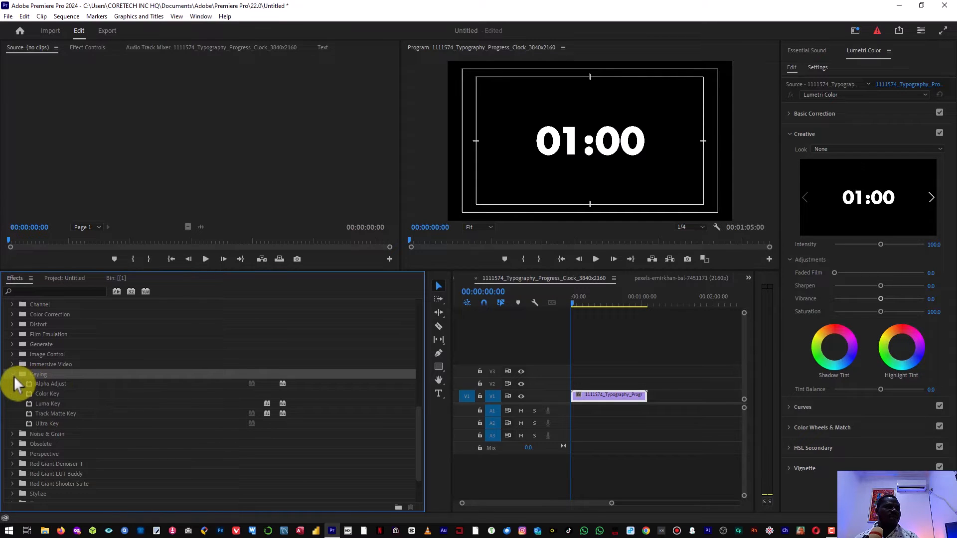
pyautogui.click(14, 375)
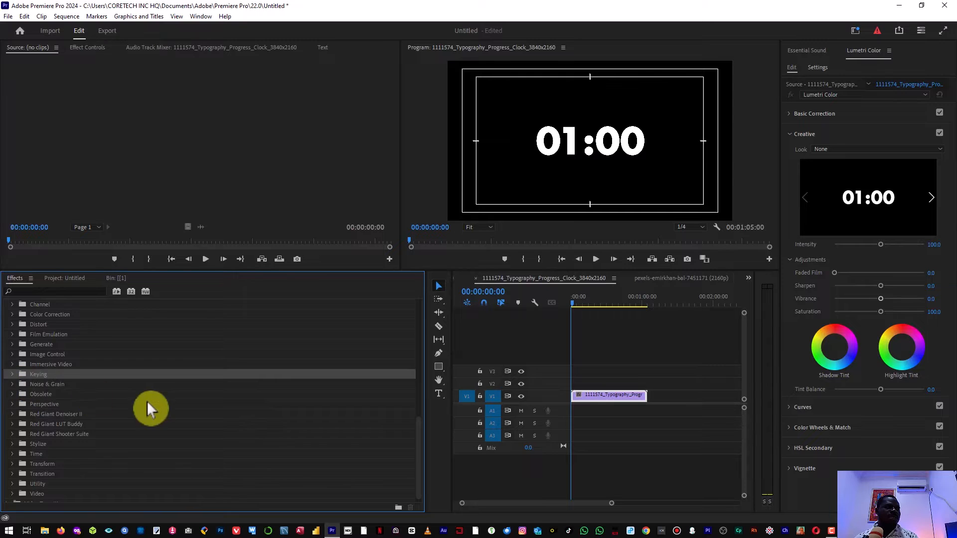
pyautogui.click(13, 374)
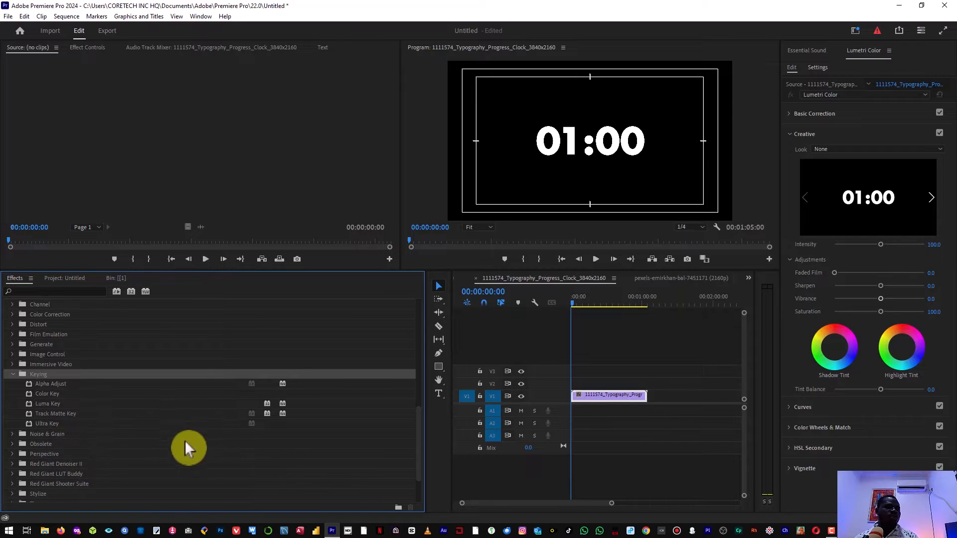
pyautogui.click(52, 396)
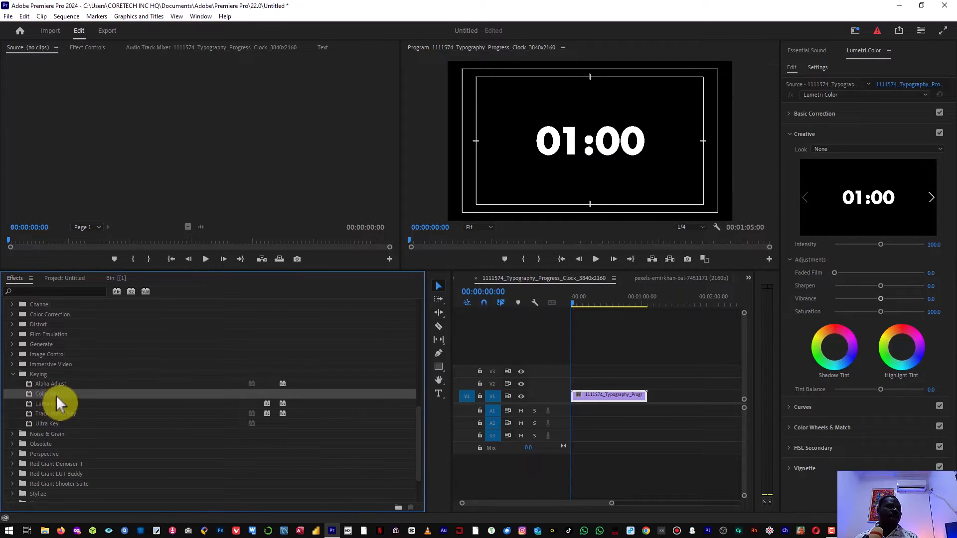
# Apply Color Key to the V1 clock clip, then delete it in Effect Controls
pyautogui.moveTo(56, 395); pyautogui.dragTo(609, 401)
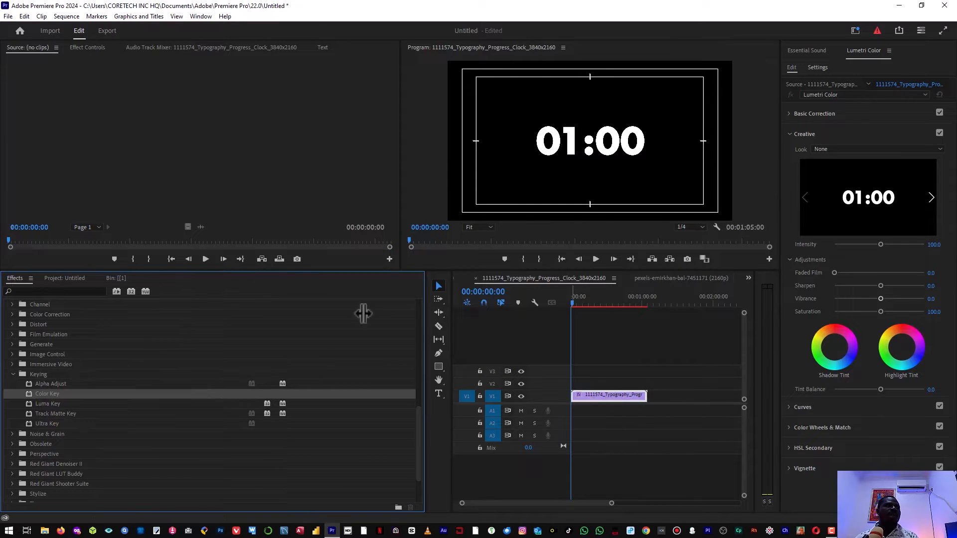
pyautogui.click(87, 48)
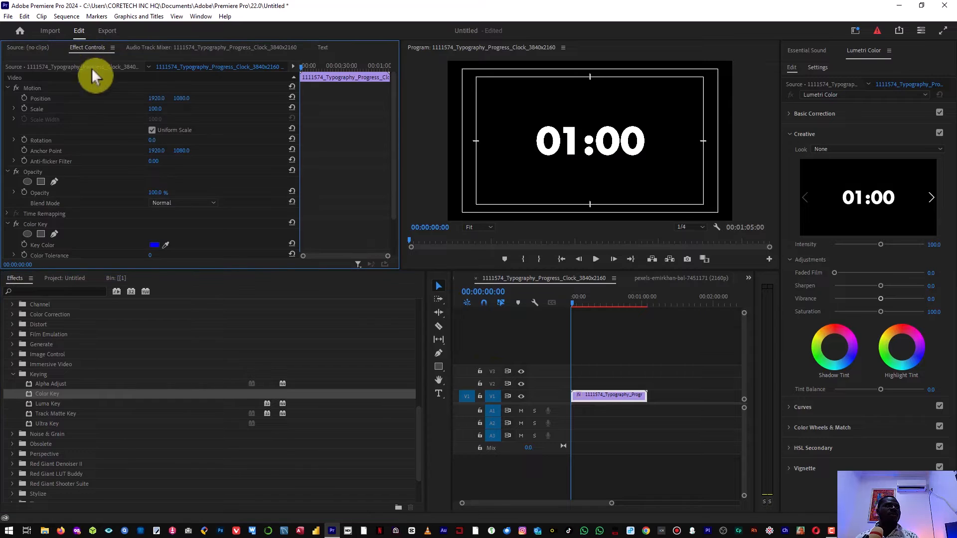
pyautogui.click(6, 88)
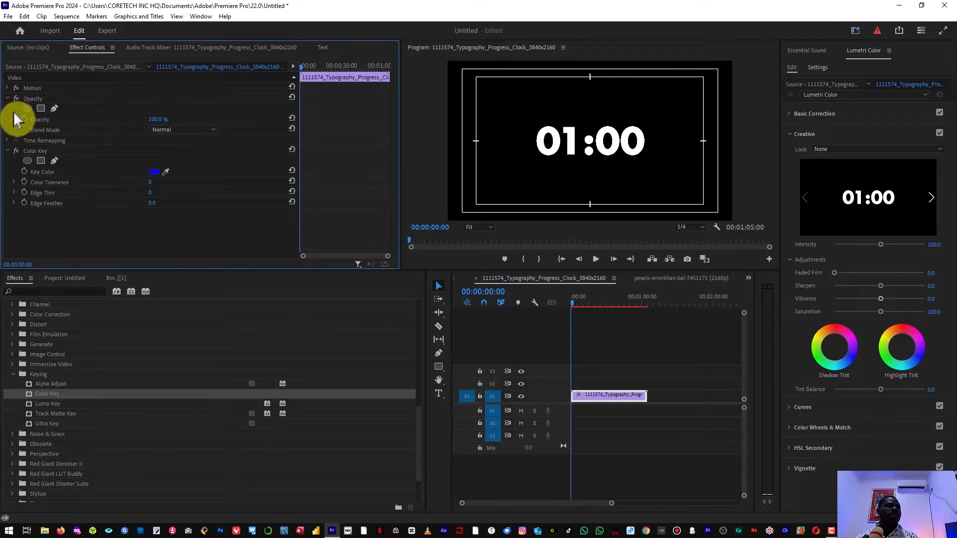
pyautogui.click(7, 98)
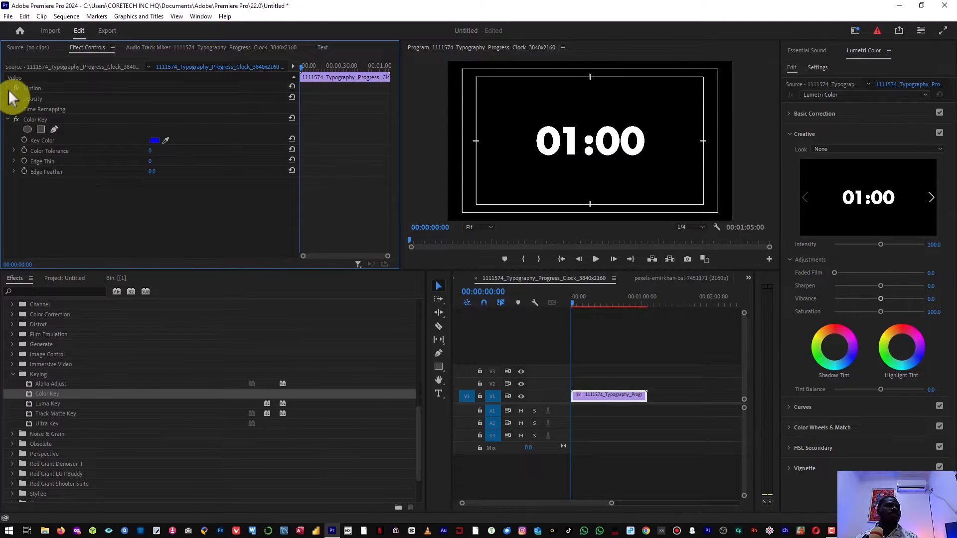
pyautogui.click(34, 119)
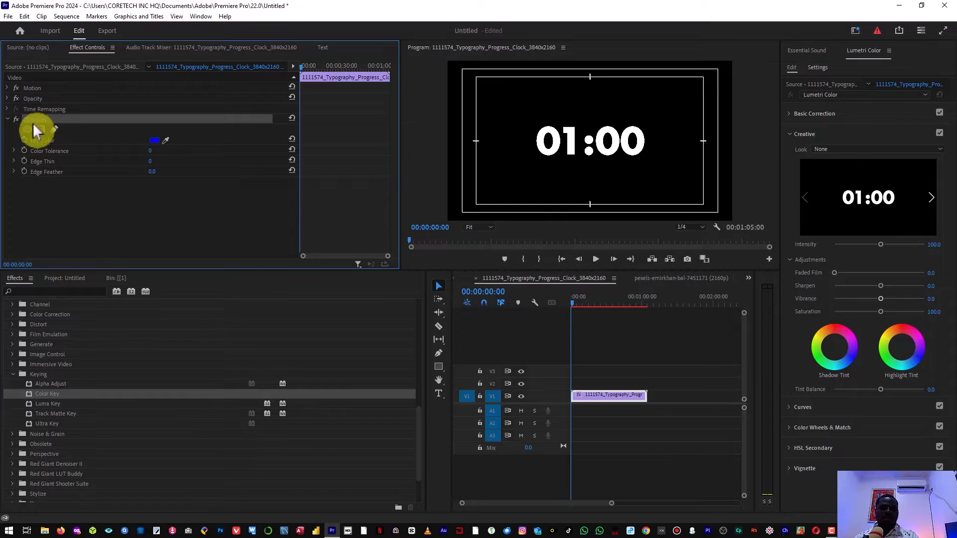
pyautogui.press('Delete')
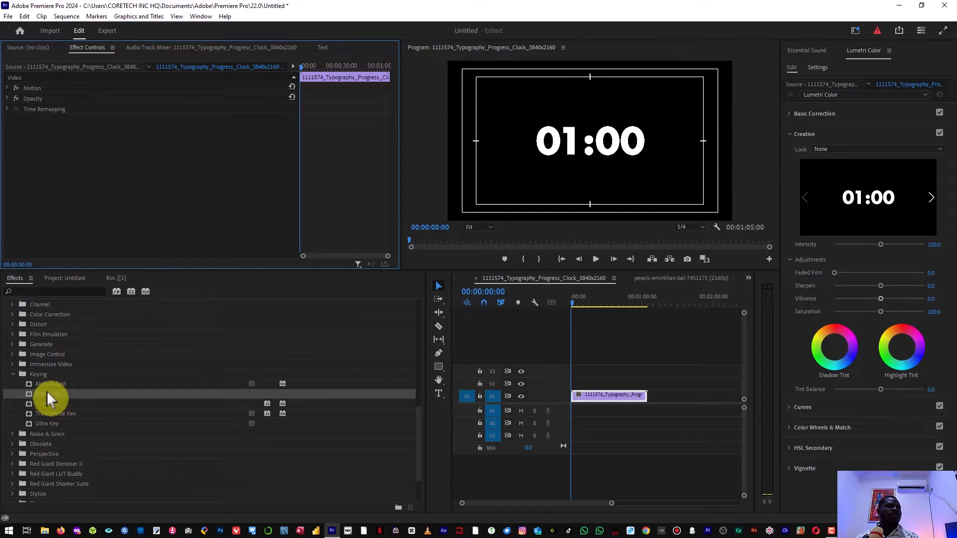
pyautogui.click(14, 375)
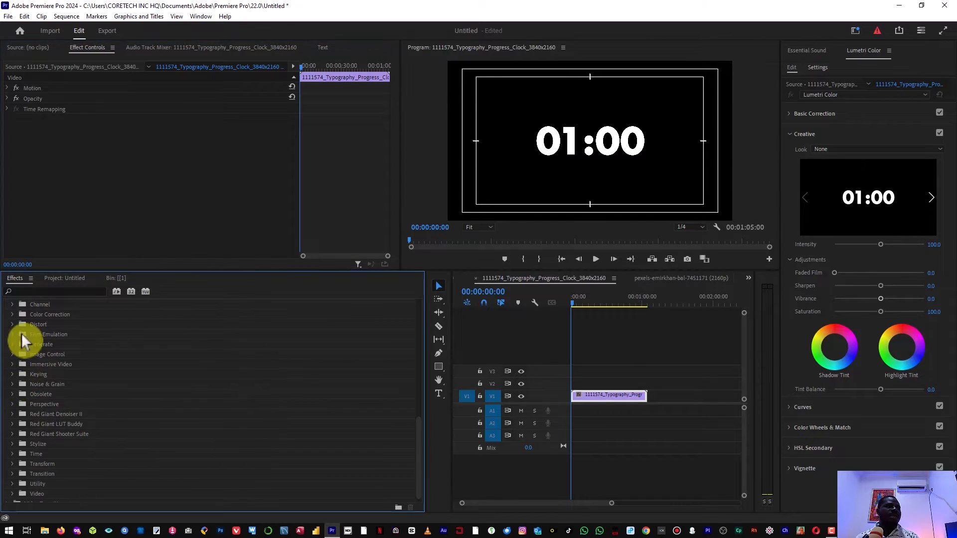
pyautogui.scroll(10, 19, 335)
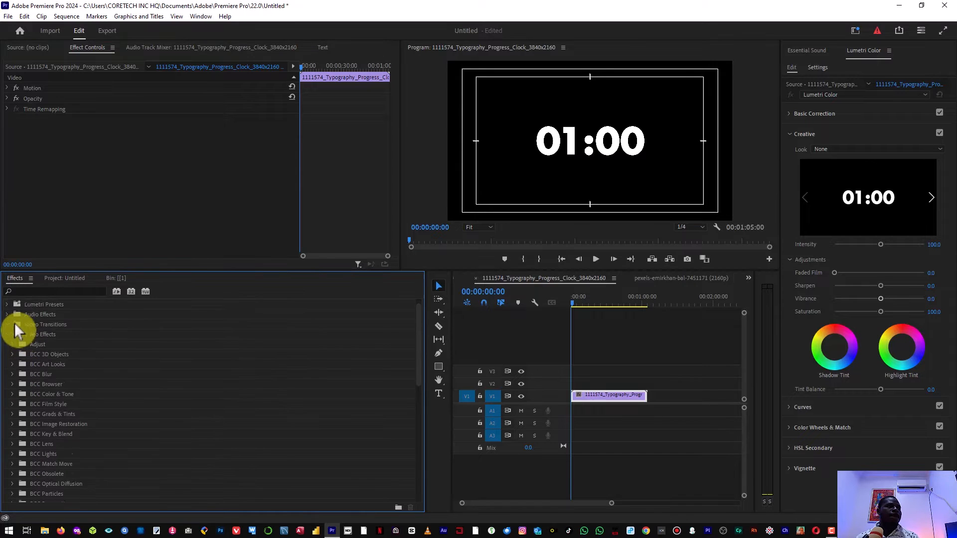
pyautogui.click(9, 344)
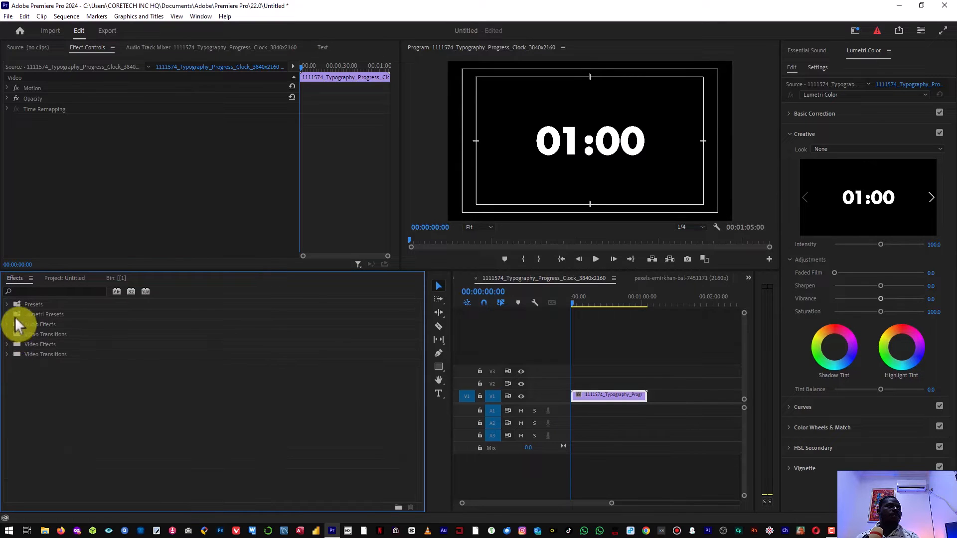
pyautogui.click(31, 345)
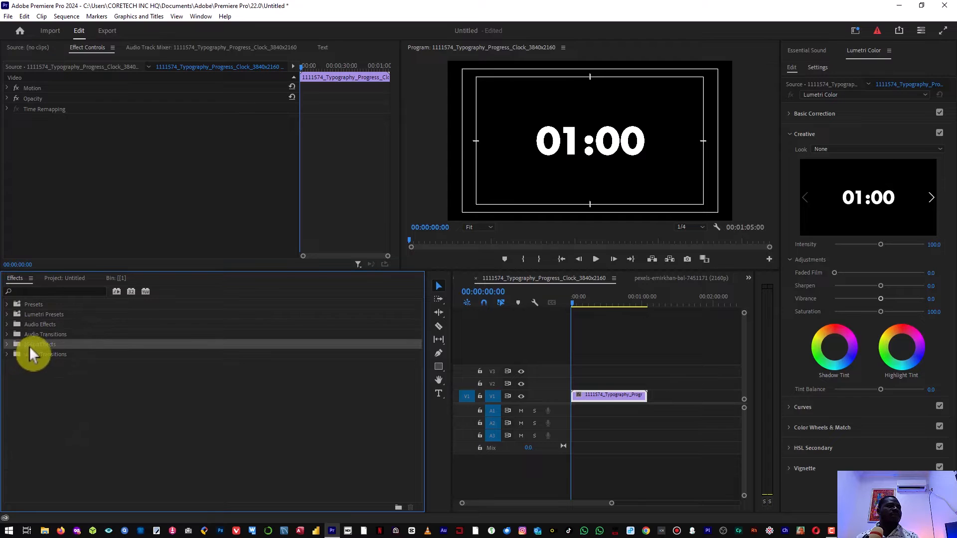
pyautogui.click(8, 345)
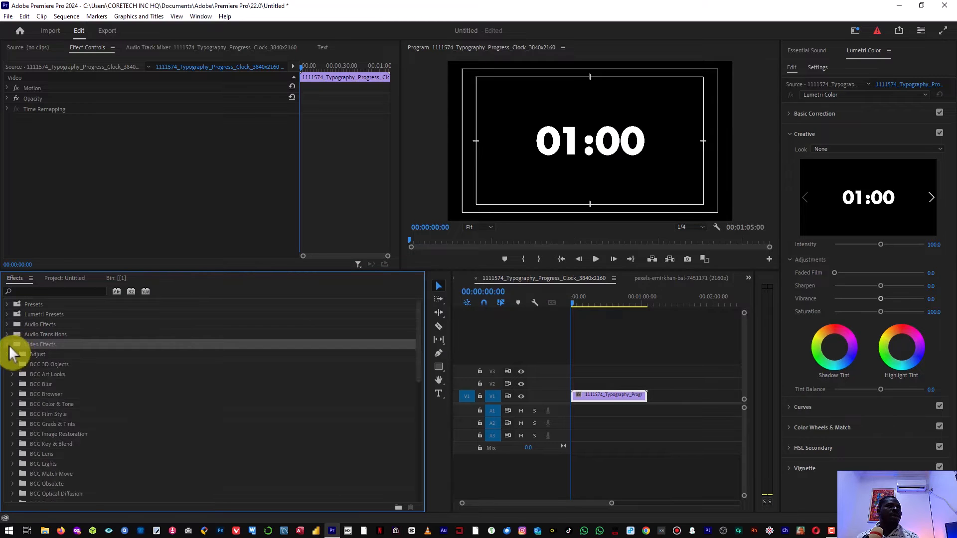
pyautogui.scroll(-10, 58, 376)
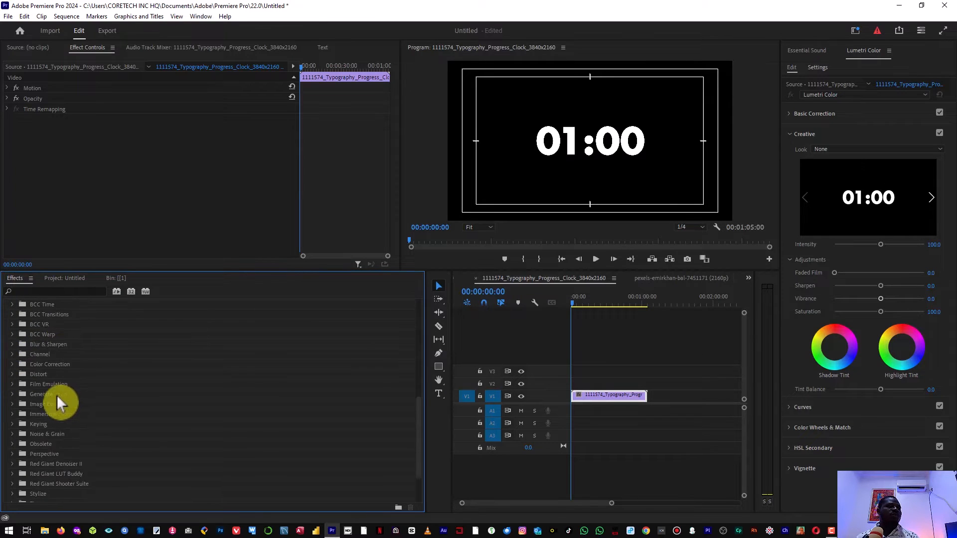
pyautogui.click(48, 378)
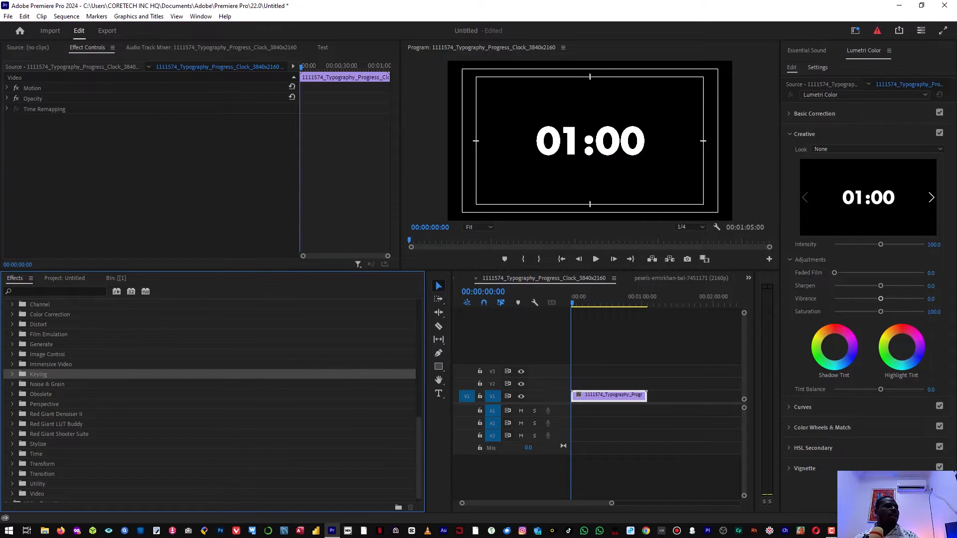
pyautogui.click(12, 373)
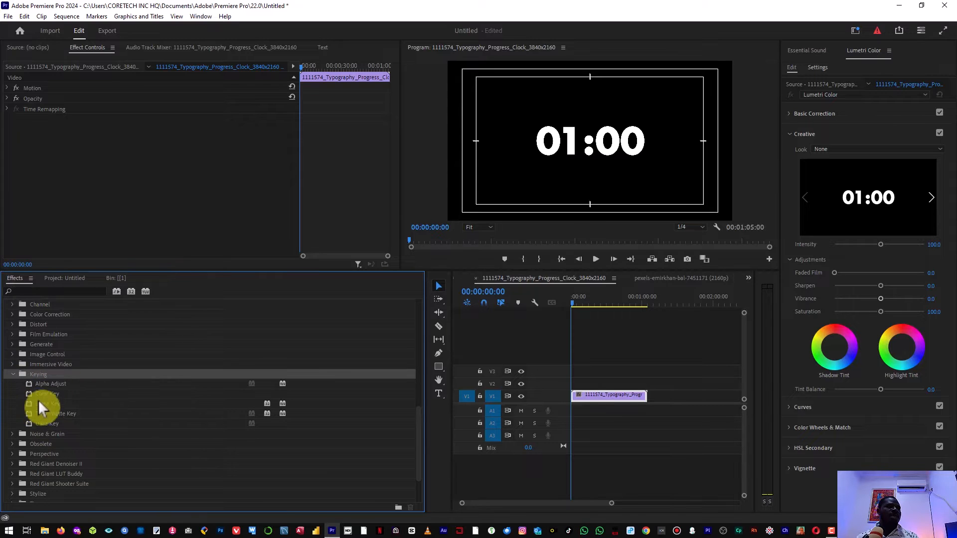
pyautogui.click(53, 395)
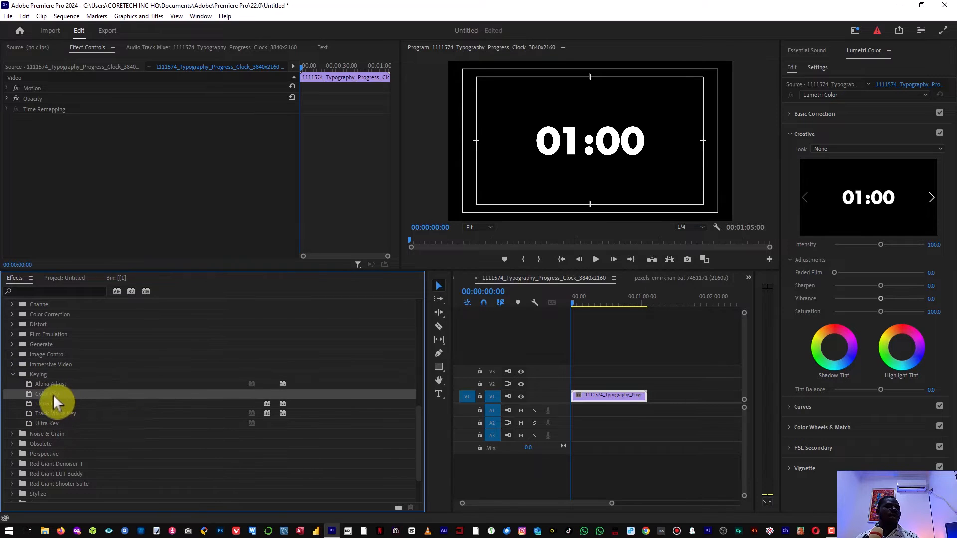
# Reapply Color Key to the clock clip, cancel the Color Picker, and ready the Key Color eyedropper
pyautogui.moveTo(52, 394); pyautogui.dragTo(611, 396)
pyautogui.doubleClick(33, 394)
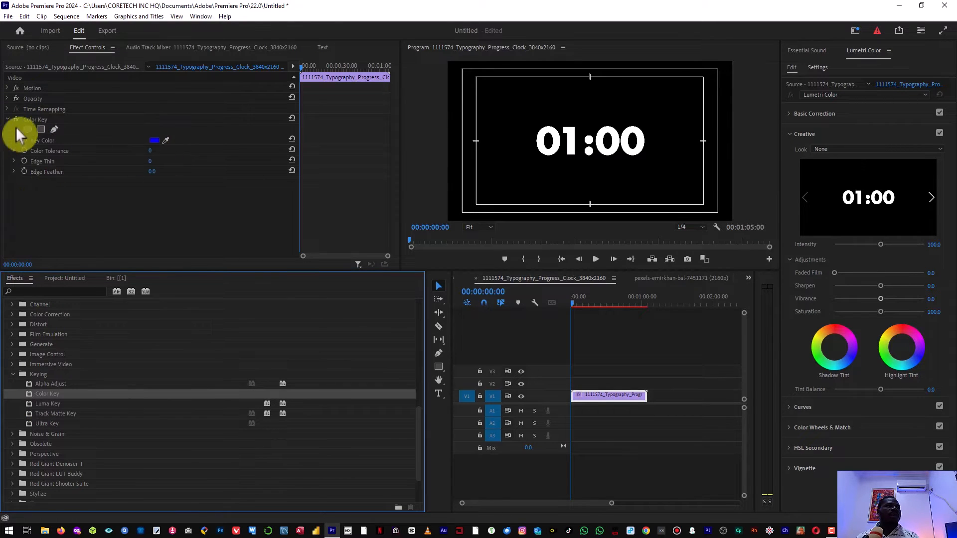
pyautogui.click(155, 140)
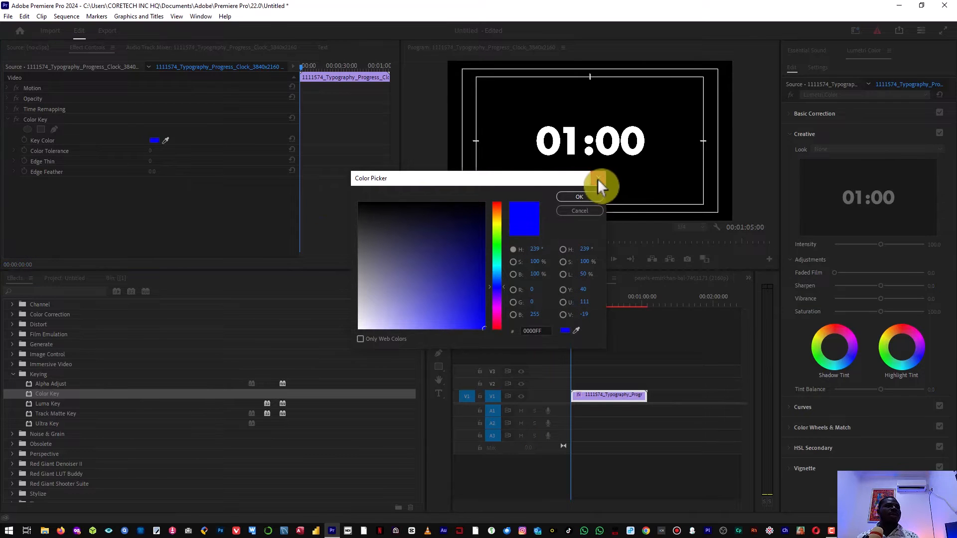
pyautogui.moveTo(427, 272)
pyautogui.mouseDown()
pyautogui.moveTo(493, 371)
pyautogui.moveTo(369, 159)
pyautogui.moveTo(288, 109)
pyautogui.moveTo(468, 148)
pyautogui.mouseUp()
pyautogui.click(570, 209)
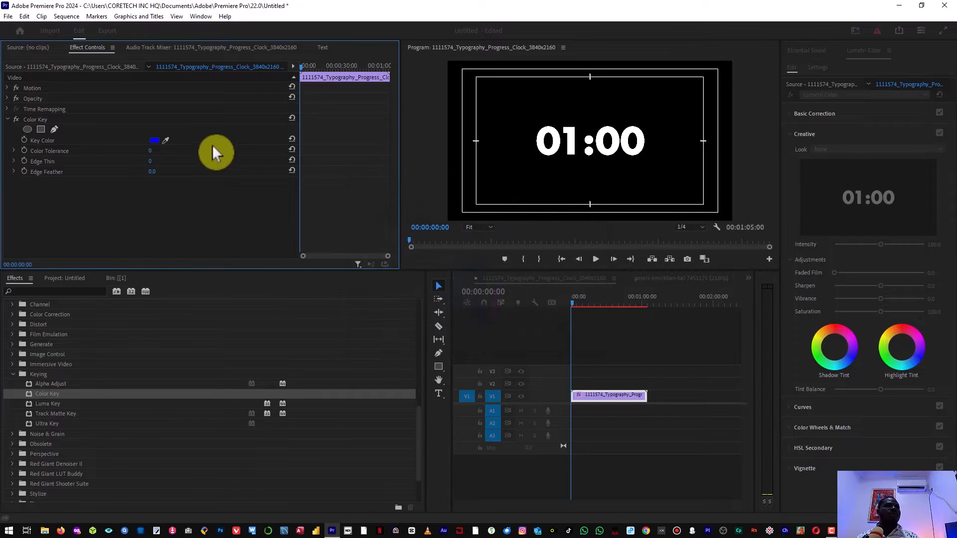
pyautogui.click(166, 141)
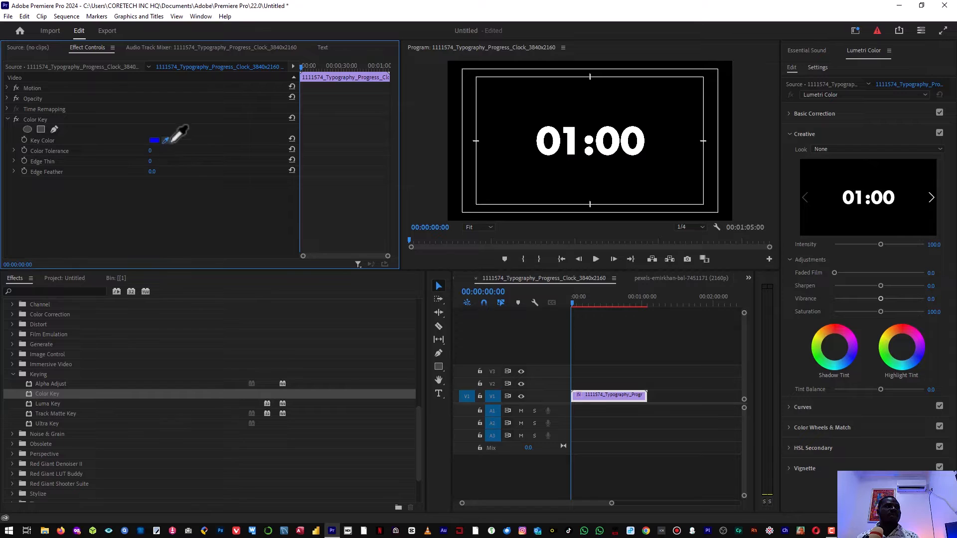
# Sample black as the key colour, raise Color Tolerance to 255, and move the clock clip to V2
pyautogui.click(529, 111)
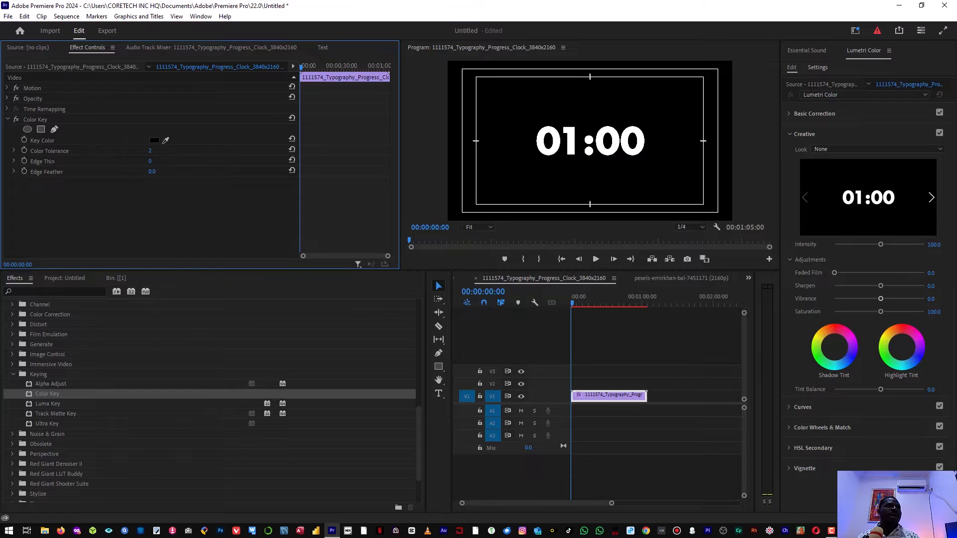
pyautogui.moveTo(150, 150); pyautogui.dragTo(167, 150)
pyautogui.moveTo(152, 151); pyautogui.dragTo(202, 150)
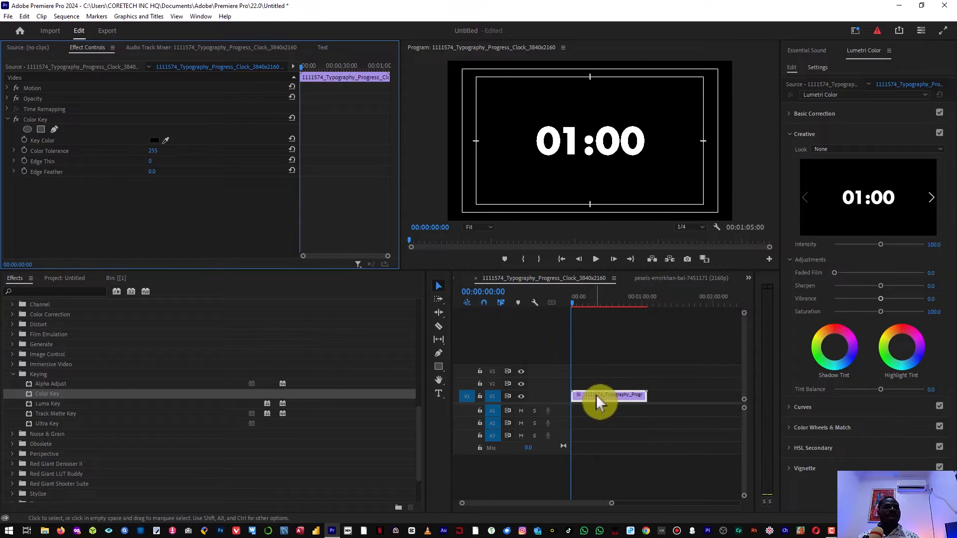
pyautogui.moveTo(596, 394); pyautogui.dragTo(596, 387)
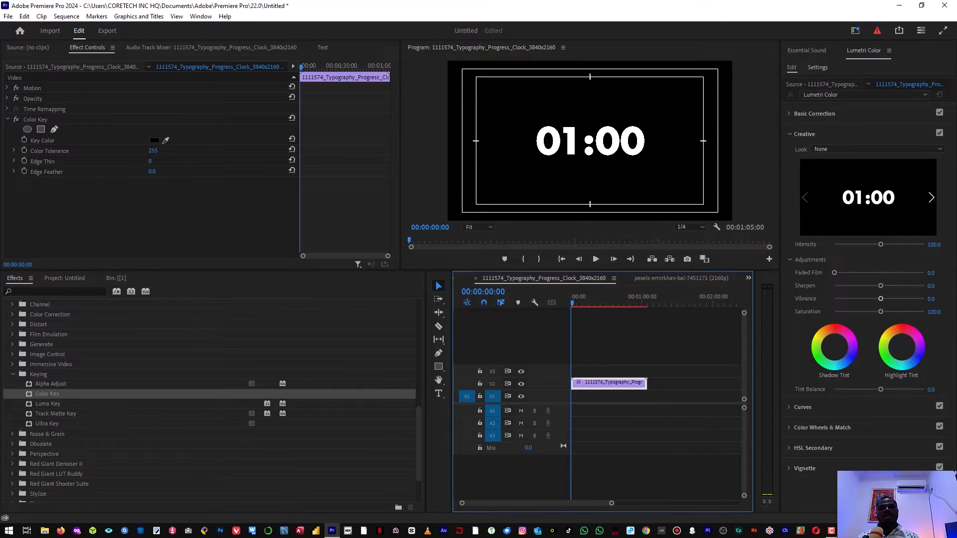
# Place pexels-pixabay-257904.jpg on V1, trimmed to the countdown's length, with the playhead back at the start
pyautogui.press('super+e')
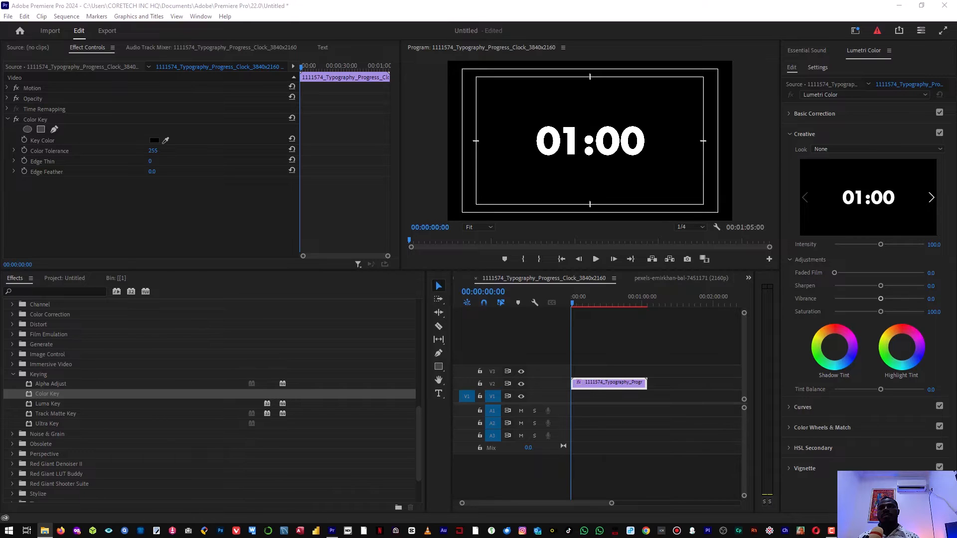
pyautogui.moveTo(886, 347); pyautogui.dragTo(568, 399)
pyautogui.moveTo(639, 394); pyautogui.dragTo(664, 390)
pyautogui.click(651, 348)
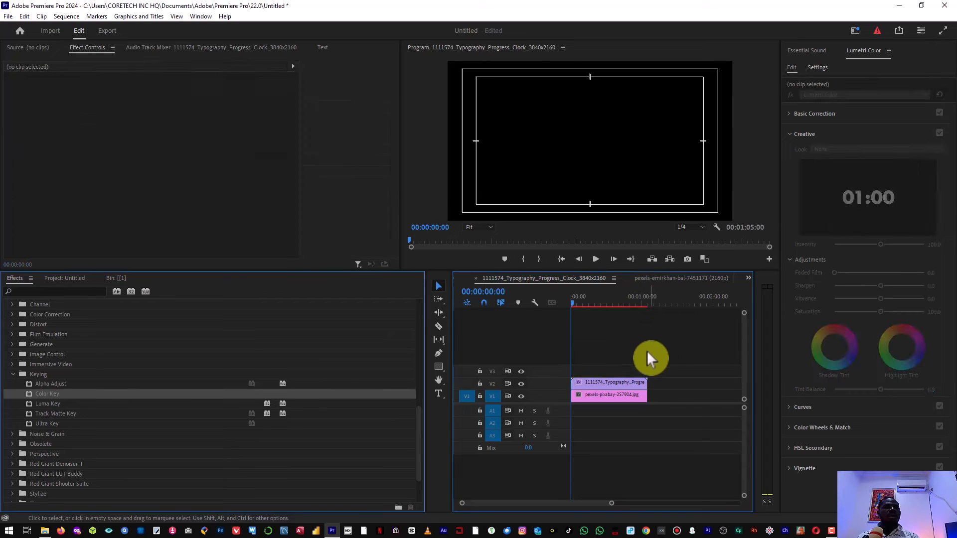
pyautogui.moveTo(581, 302); pyautogui.dragTo(595, 303)
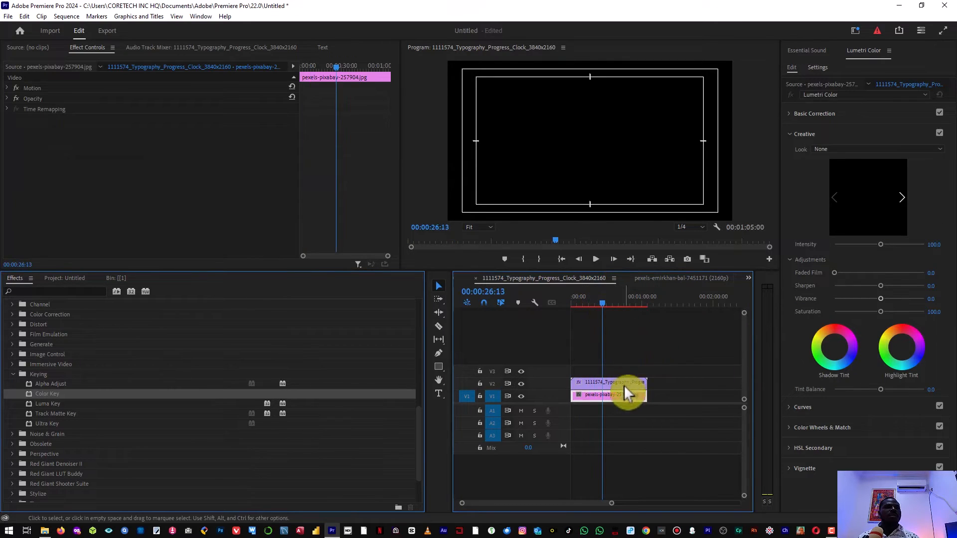
pyautogui.moveTo(602, 302); pyautogui.dragTo(533, 303)
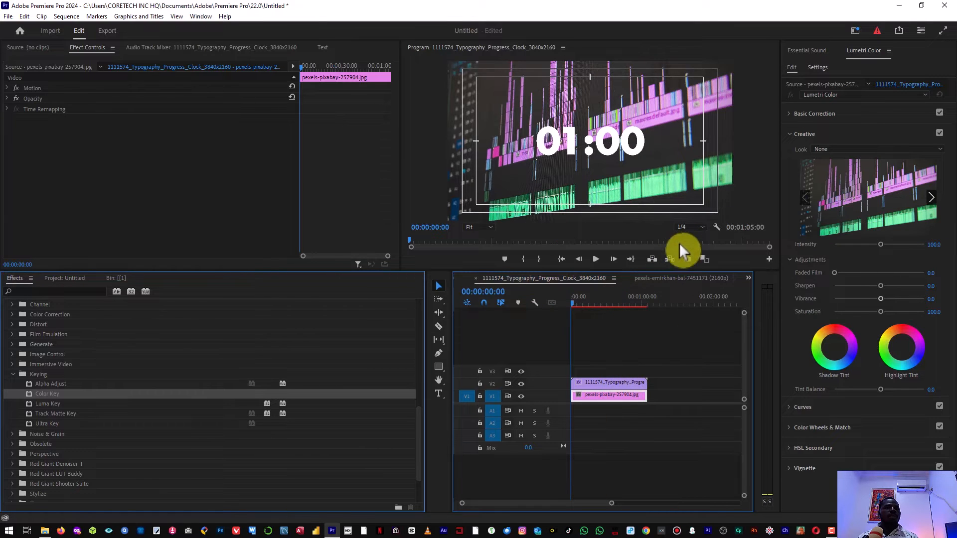
# Play the first seconds of the keyed countdown over the background image
pyautogui.press('space')
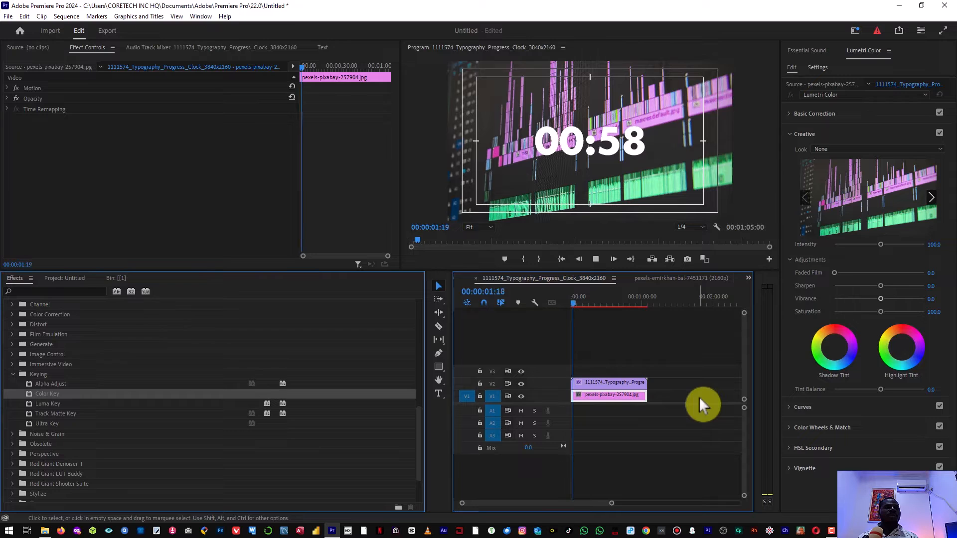
pyautogui.press('space')
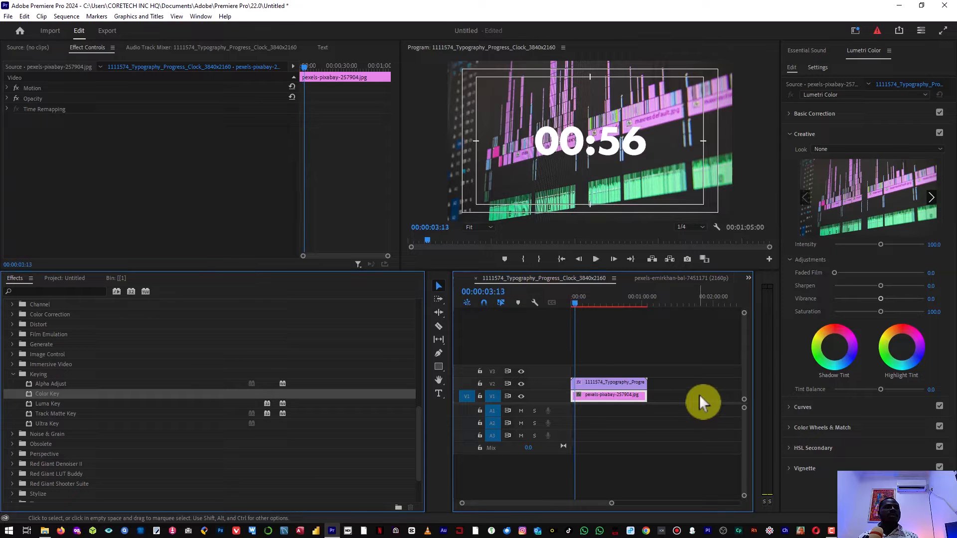
pyautogui.press('space')
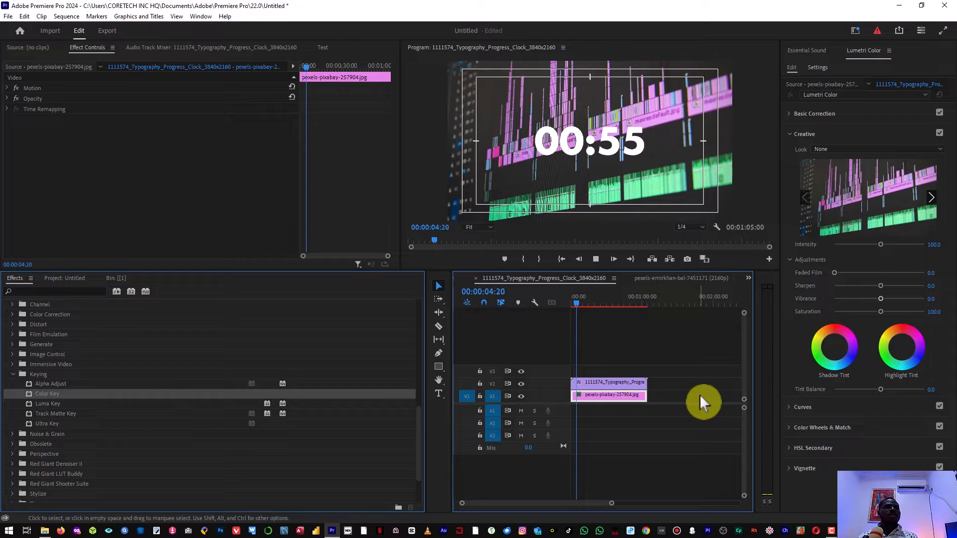
pyautogui.press('space')
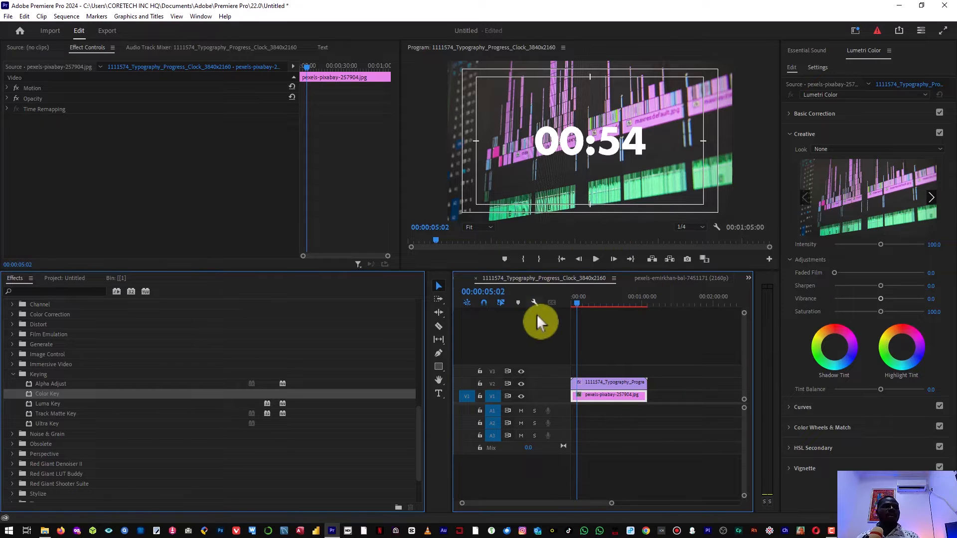
# Select the V2 countdown clip and delete its Color Key effect
pyautogui.click(608, 385)
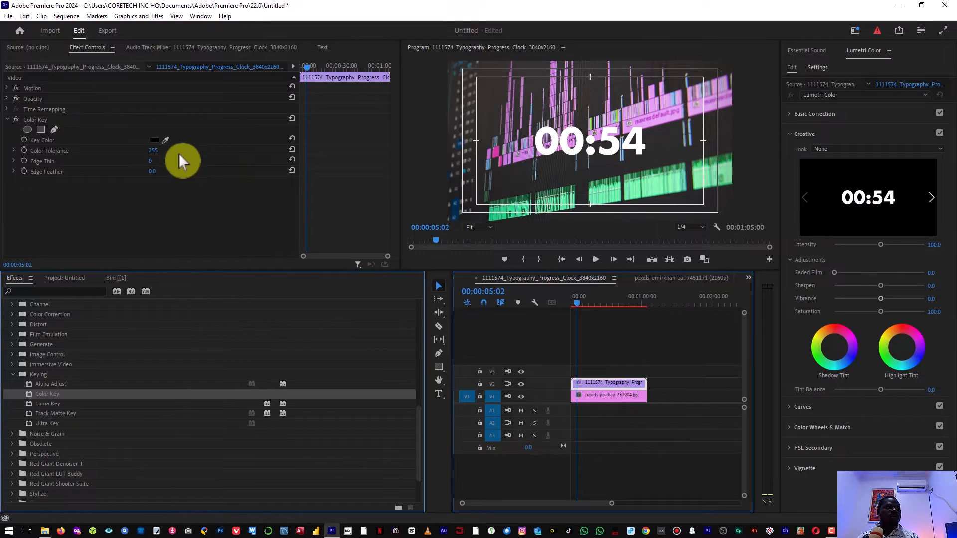
pyautogui.moveTo(154, 151); pyautogui.dragTo(209, 151)
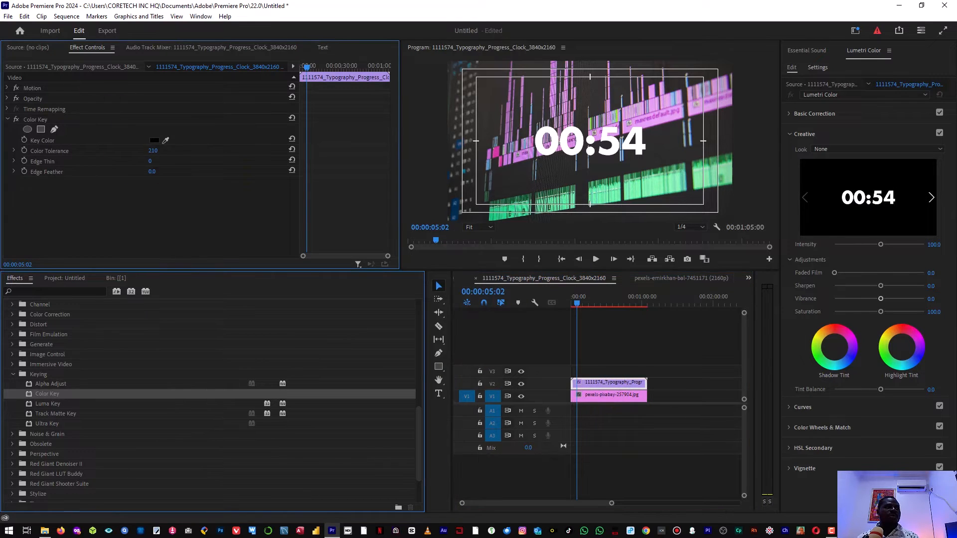
pyautogui.click(43, 120)
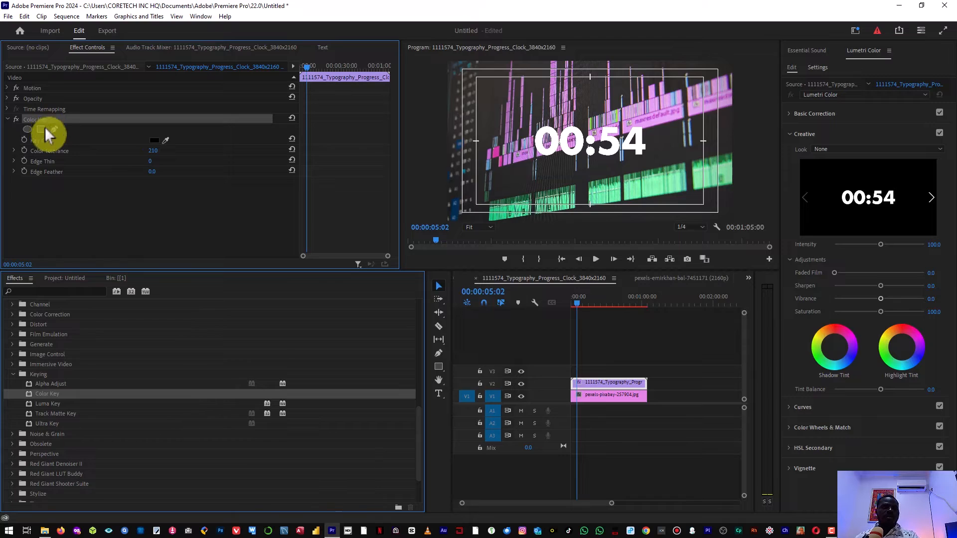
pyautogui.press('Delete')
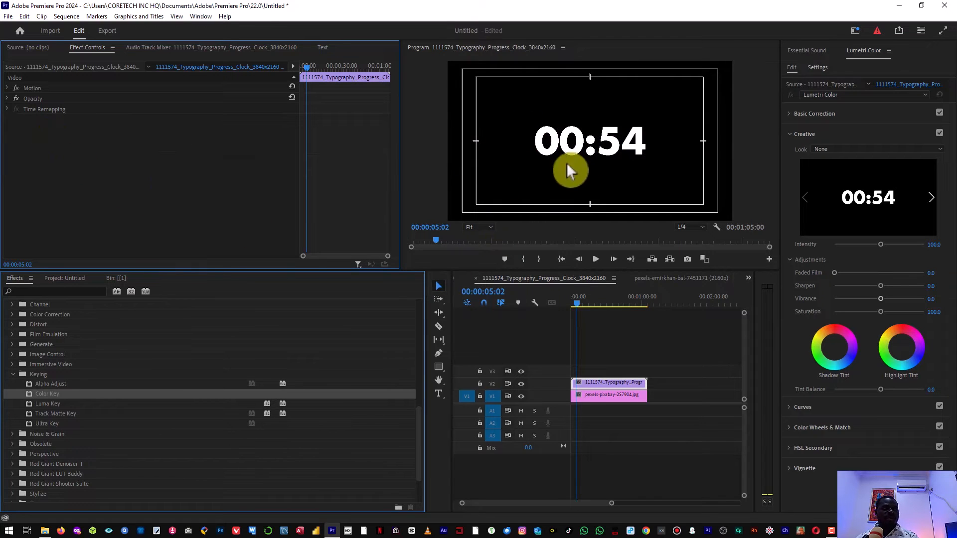
# Reapply Color Key to the V2 countdown clip, sampling black from the Program Monitor as Key Color
pyautogui.doubleClick(30, 393)
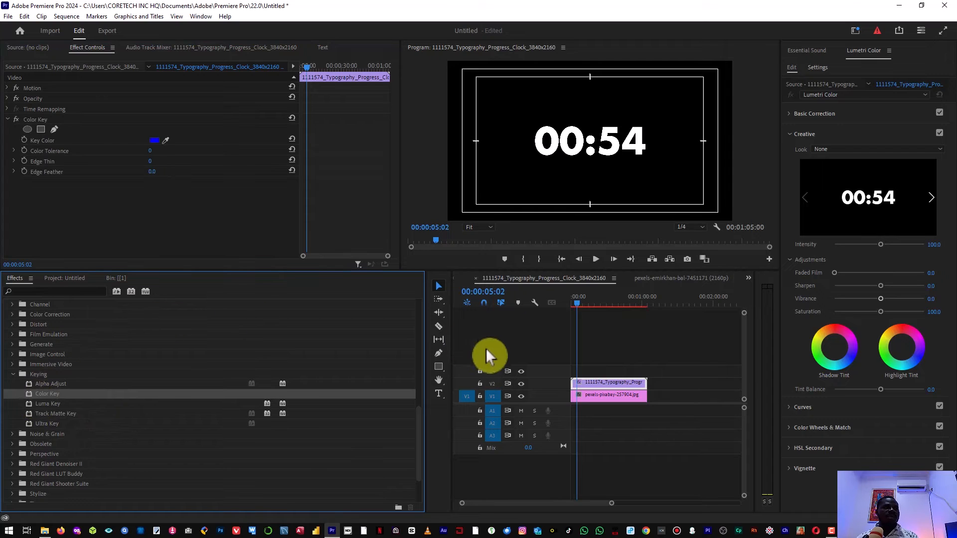
pyautogui.click(600, 387)
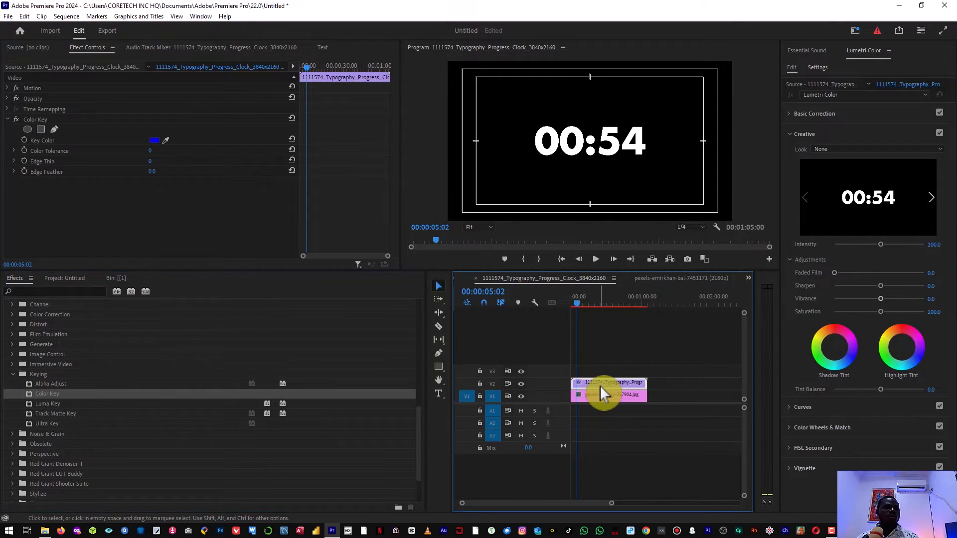
pyautogui.moveTo(615, 352); pyautogui.dragTo(605, 387)
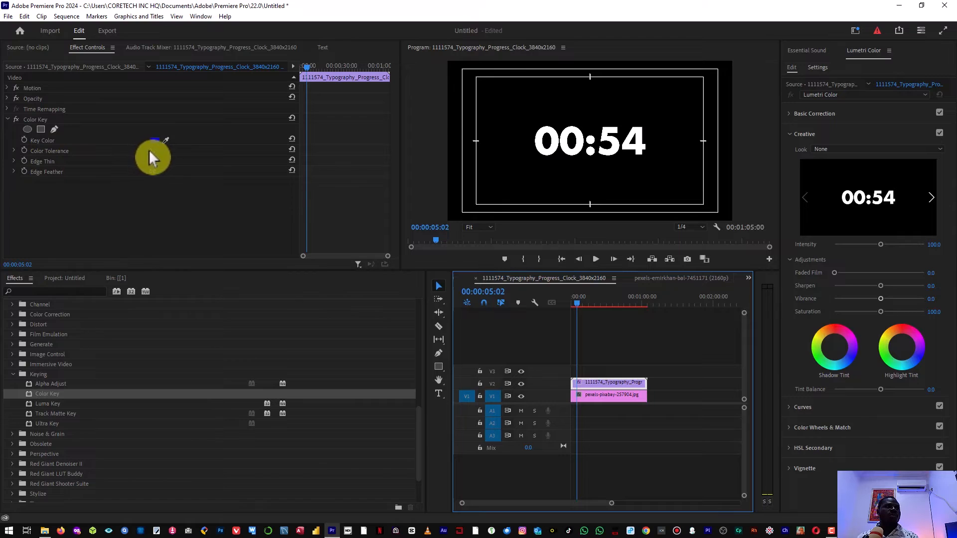
pyautogui.moveTo(169, 142); pyautogui.dragTo(531, 116)
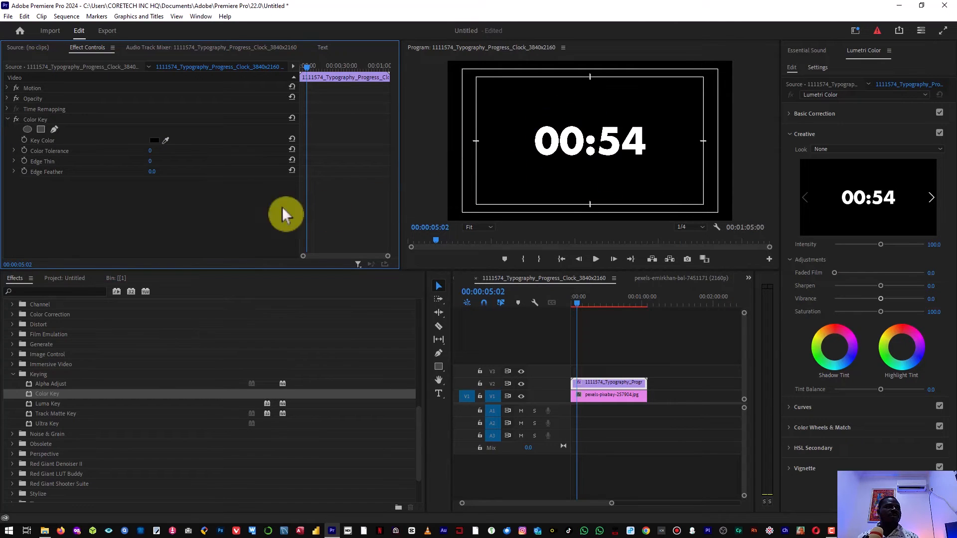
# Scrub Color Tolerance from 0 up to 82, checking the key in a maximized Program Monitor
pyautogui.moveTo(151, 150); pyautogui.dragTo(120, 150)
pyautogui.moveTo(152, 151); pyautogui.dragTo(161, 151)
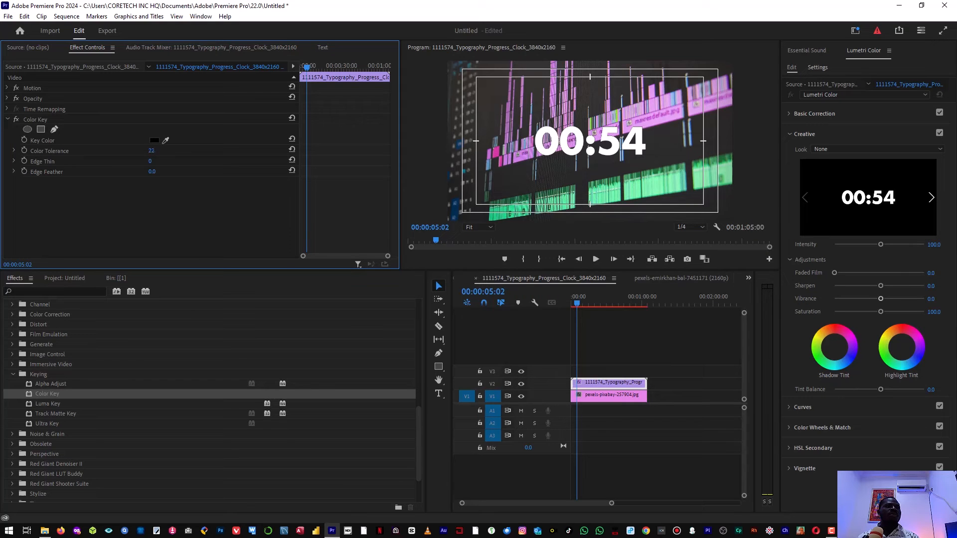
pyautogui.moveTo(153, 151); pyautogui.dragTo(157, 151)
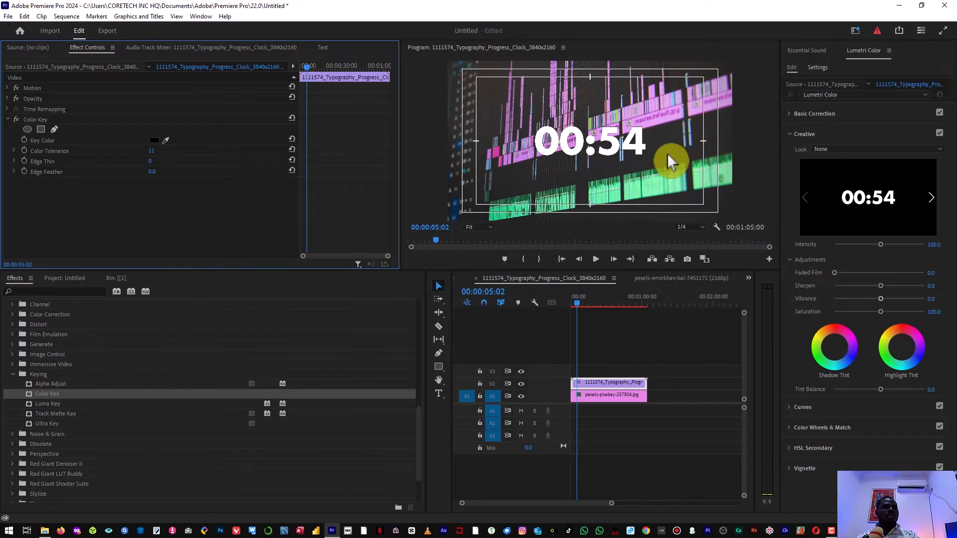
pyautogui.press('`')
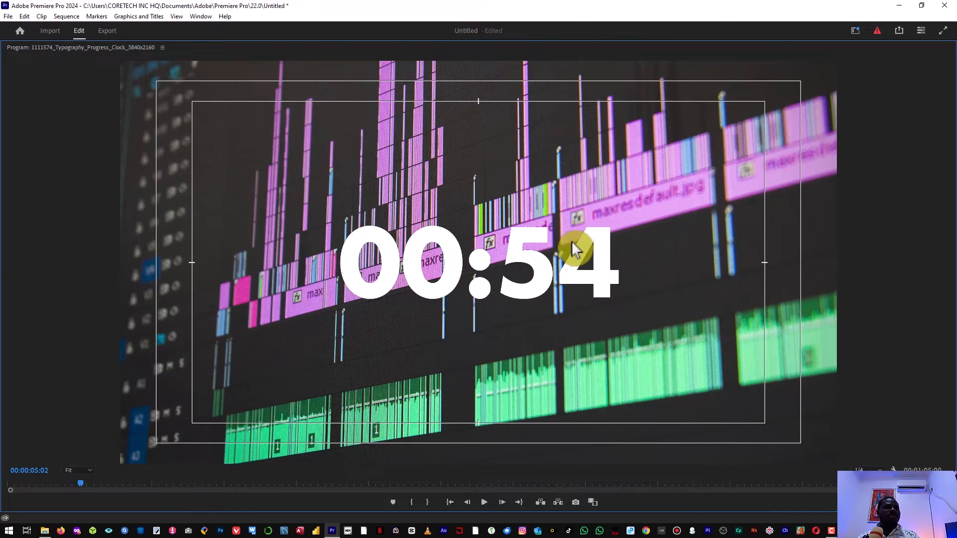
pyautogui.press('`')
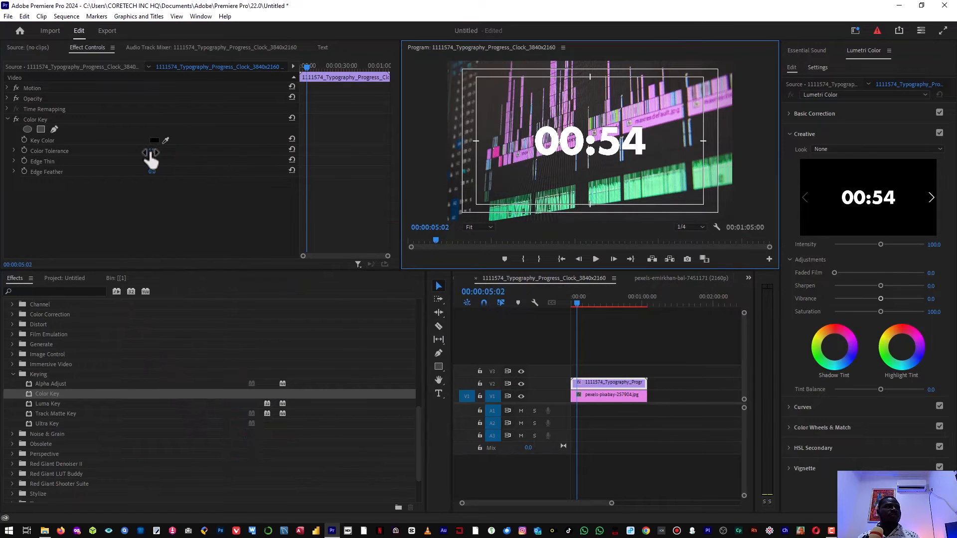
pyautogui.click(150, 159)
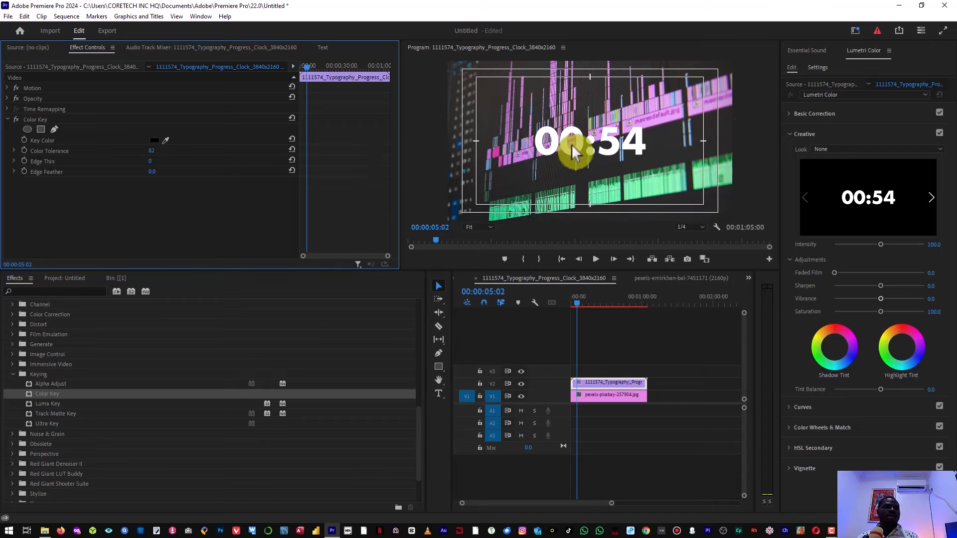
pyautogui.press('`')
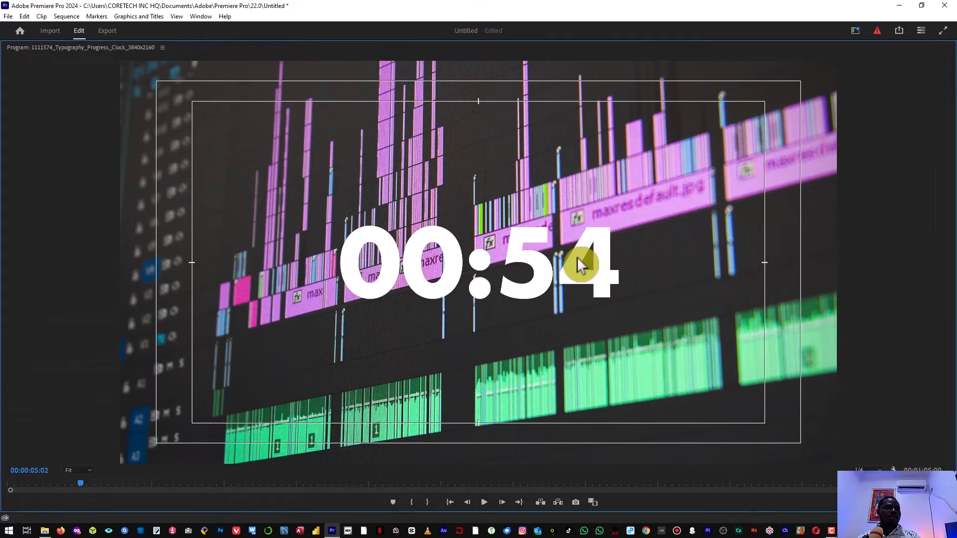
pyautogui.press('`')
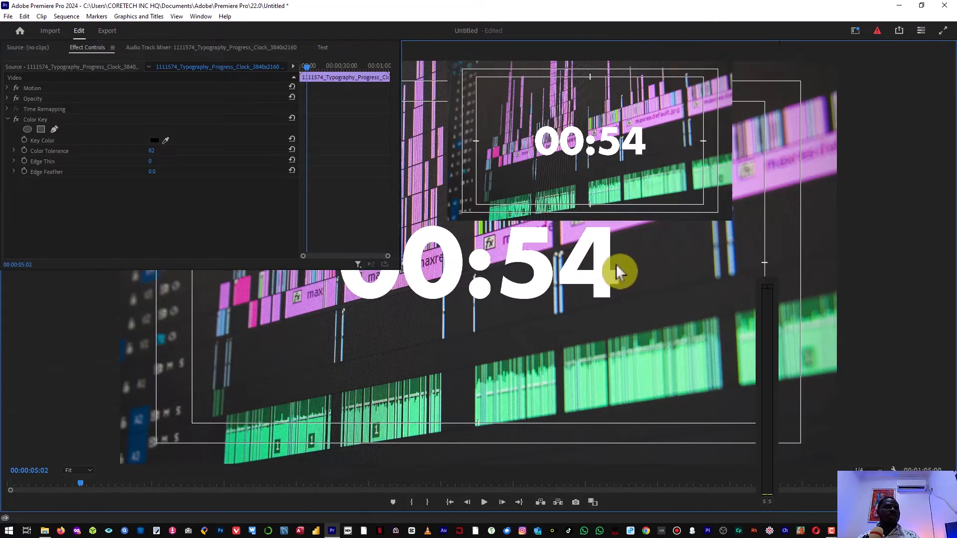
# Set Color Tolerance to 107 and move the playhead to 00:00:35:08
pyautogui.click(154, 151)
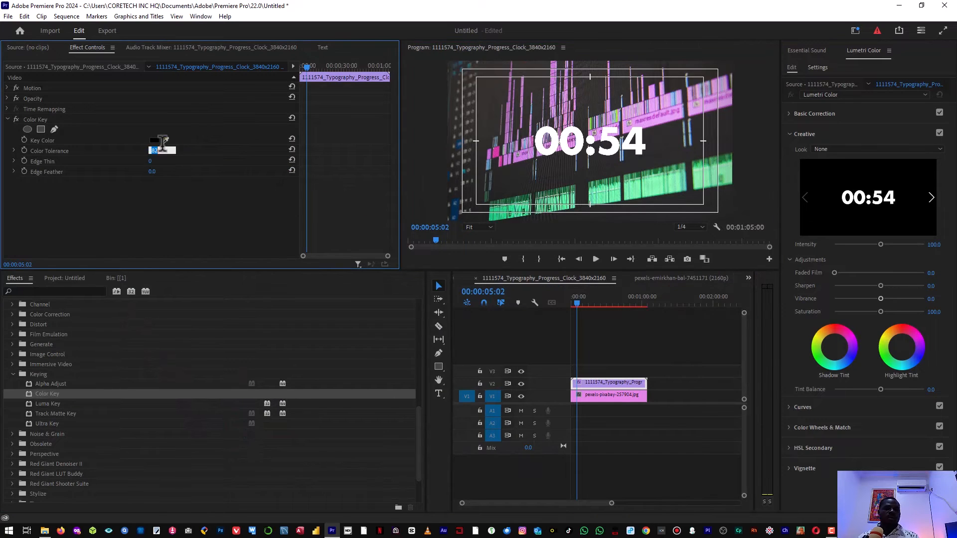
pyautogui.write('10')
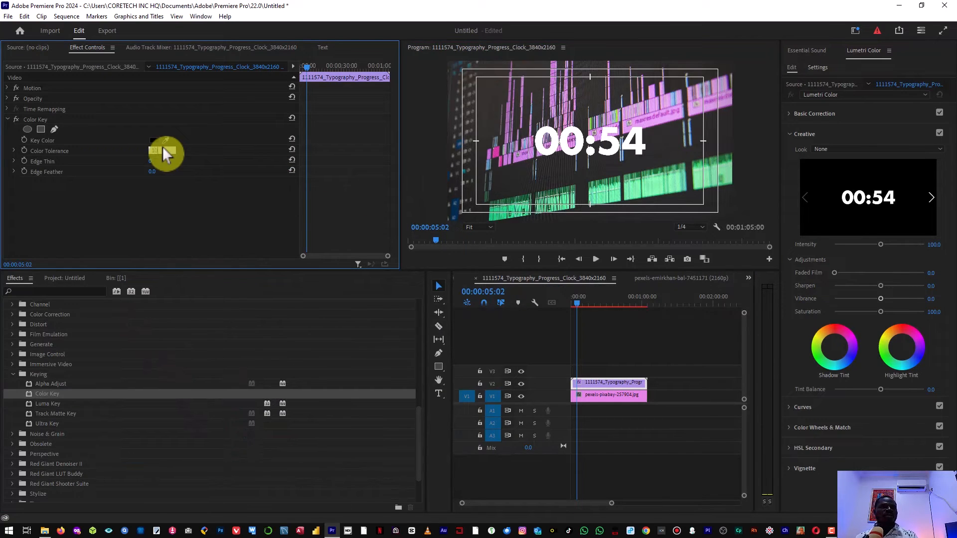
pyautogui.press('Return')
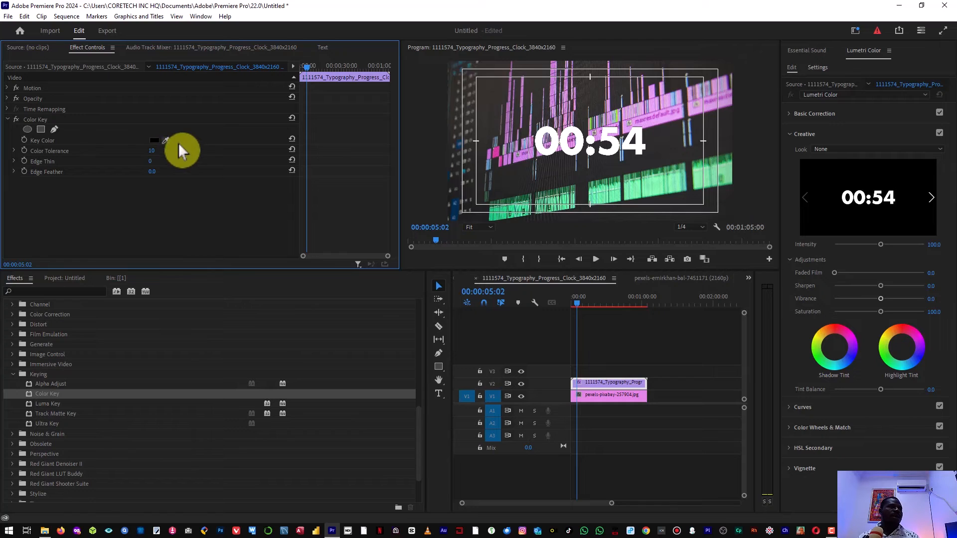
pyautogui.moveTo(153, 152)
pyautogui.mouseDown()
pyautogui.moveTo(207, 152)
pyautogui.moveTo(149, 152)
pyautogui.mouseUp()
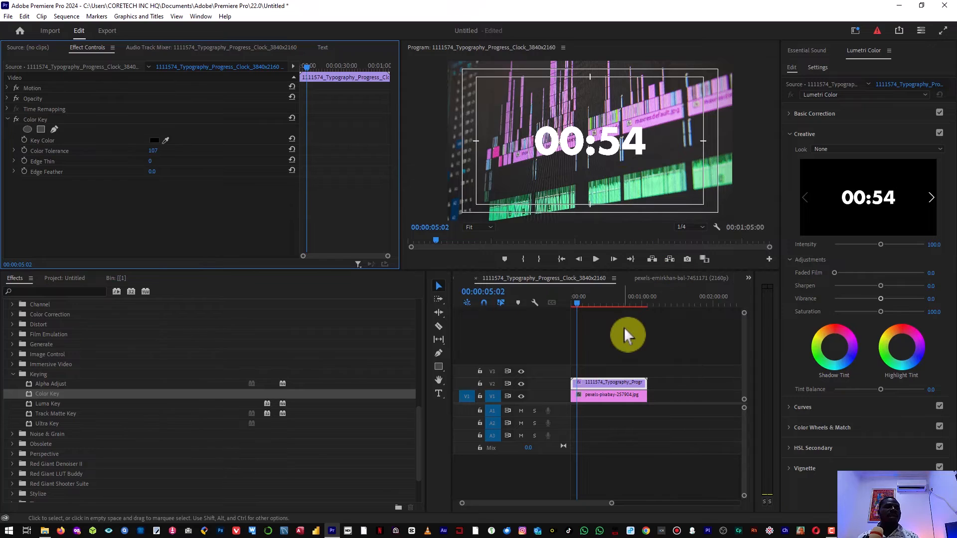
pyautogui.moveTo(591, 303)
pyautogui.mouseDown()
pyautogui.moveTo(630, 303)
pyautogui.moveTo(607, 303)
pyautogui.mouseUp()
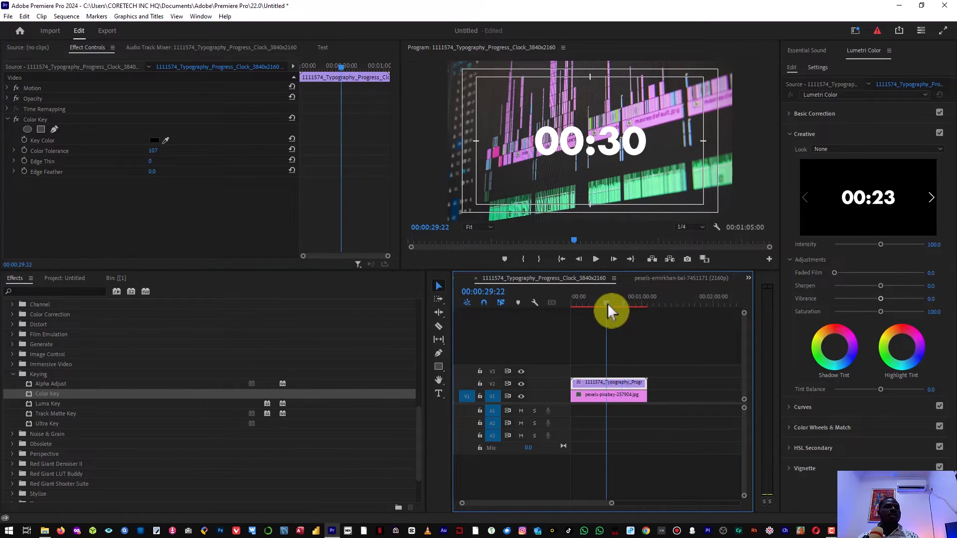
# In the pexels-emirkhan green-screen counters sequence, move the counters clip from V1 up to V2
pyautogui.click(692, 279)
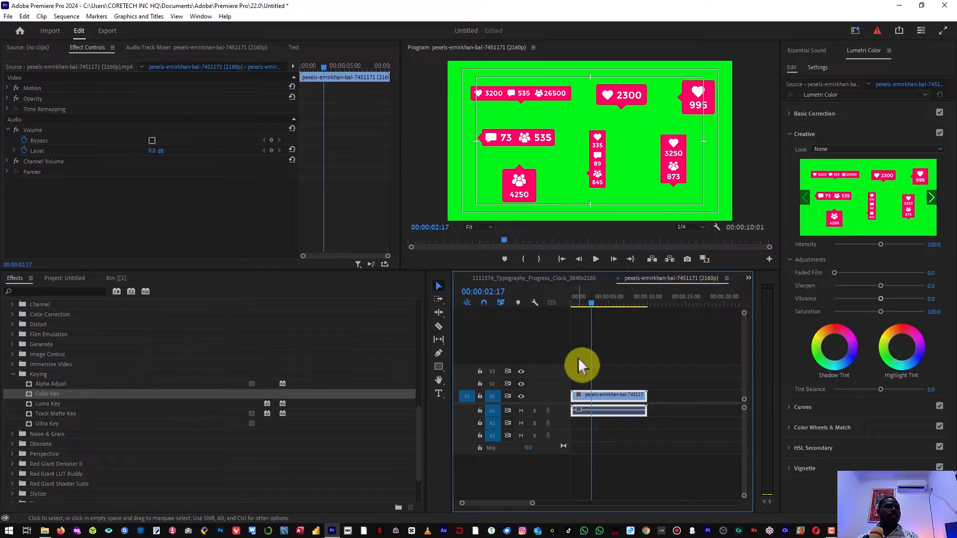
pyautogui.click(586, 280)
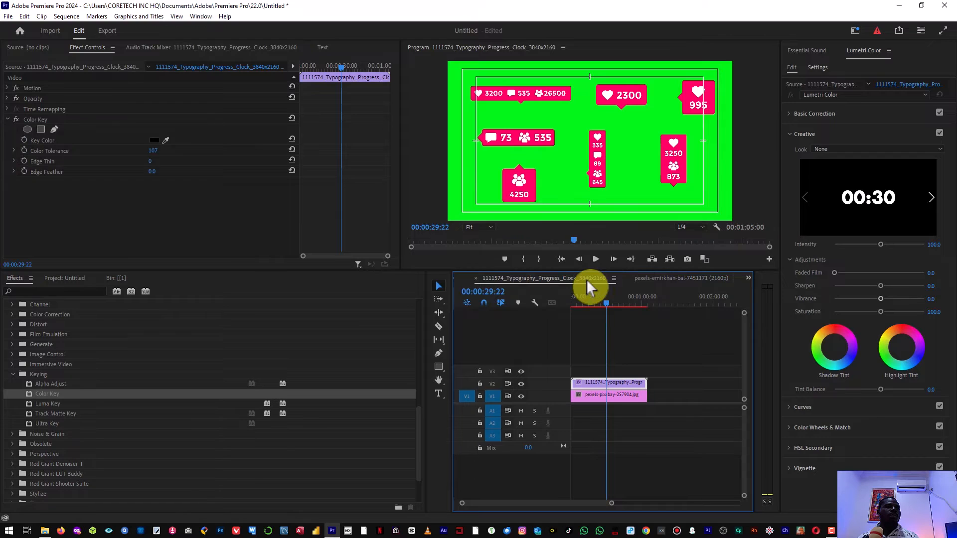
pyautogui.click(657, 280)
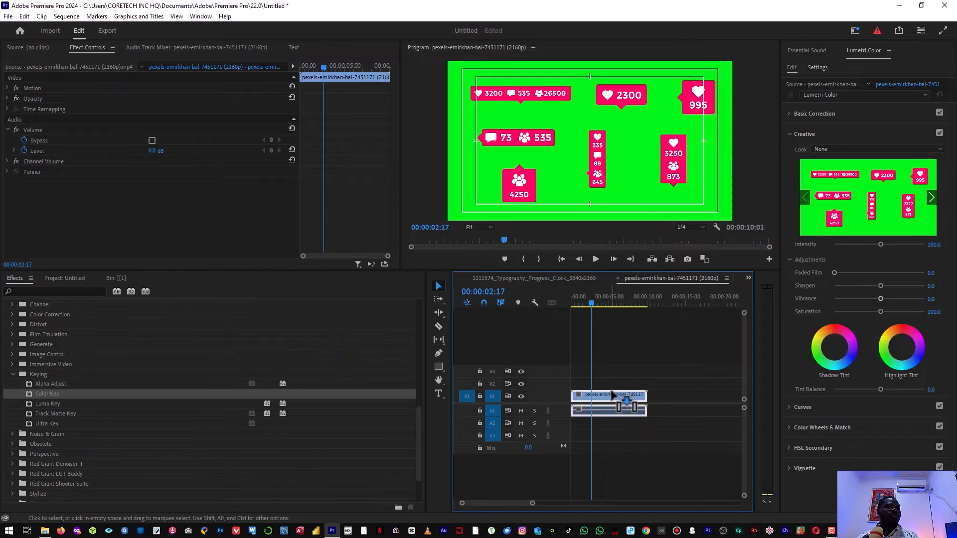
pyautogui.moveTo(611, 394); pyautogui.dragTo(350, 376)
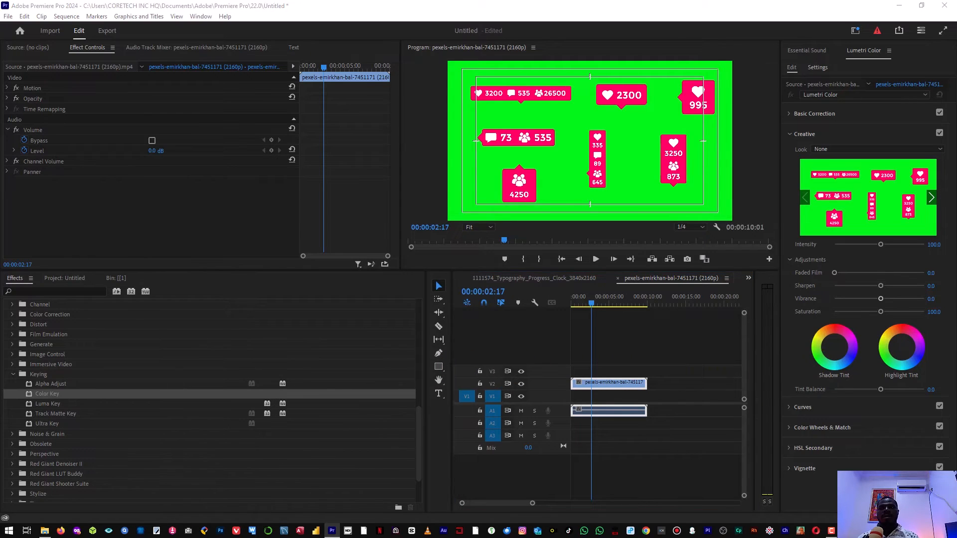
# Place pexels-pixabay-257904.jpg on V1 beneath the counters clip
pyautogui.click(595, 435)
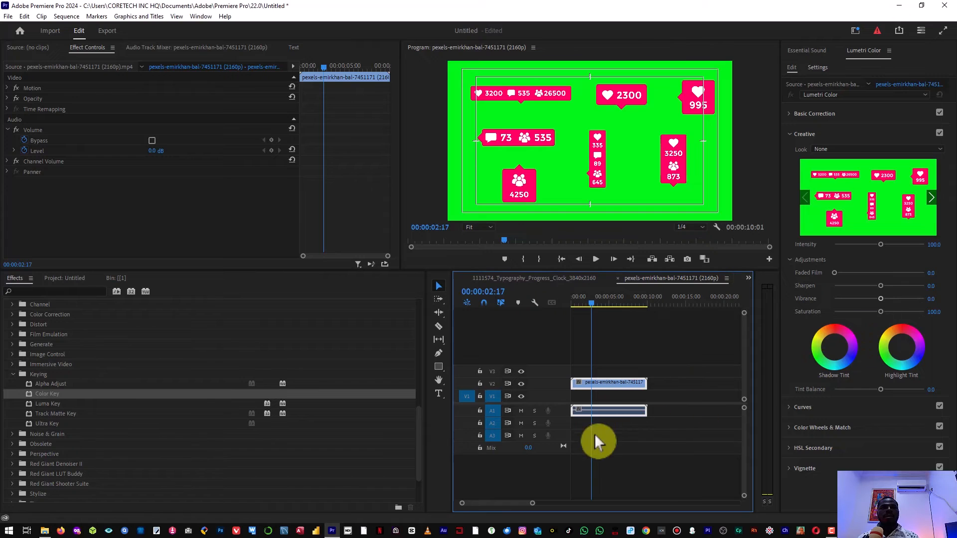
pyautogui.moveTo(586, 395); pyautogui.dragTo(574, 399)
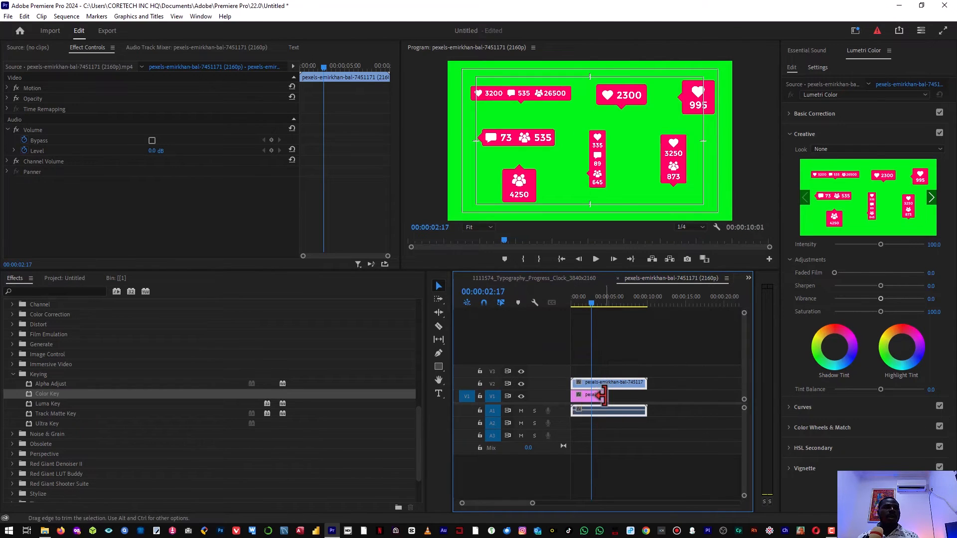
pyautogui.click(587, 398)
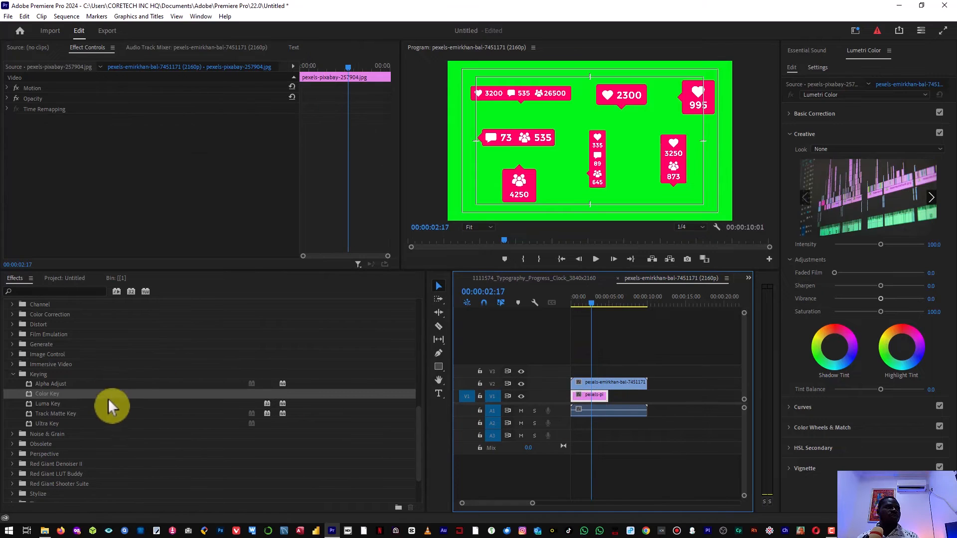
pyautogui.click(602, 383)
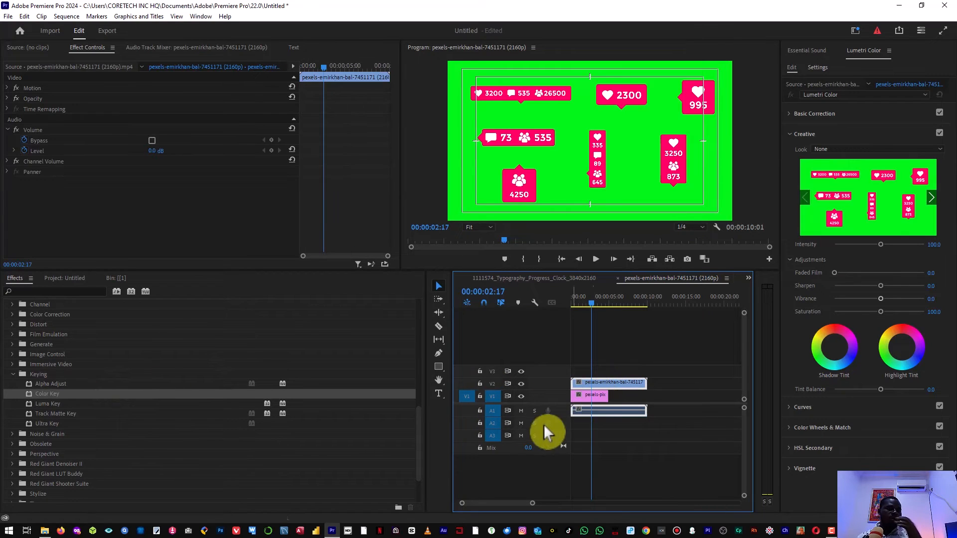
# Apply the Keying > Color Key effect to the counters clip on V2
pyautogui.click(47, 396)
pyautogui.doubleClick(47, 399)
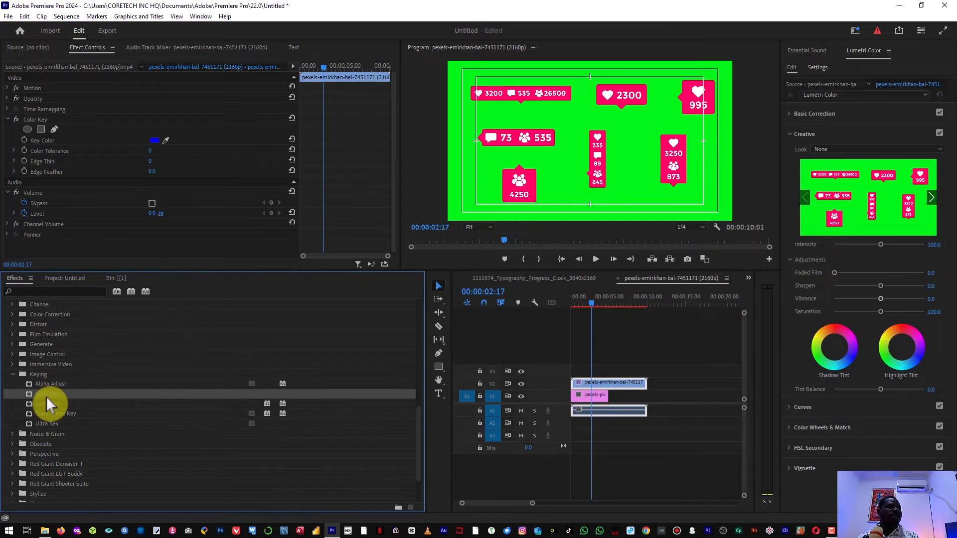
pyautogui.click(9, 131)
pyautogui.click(7, 120)
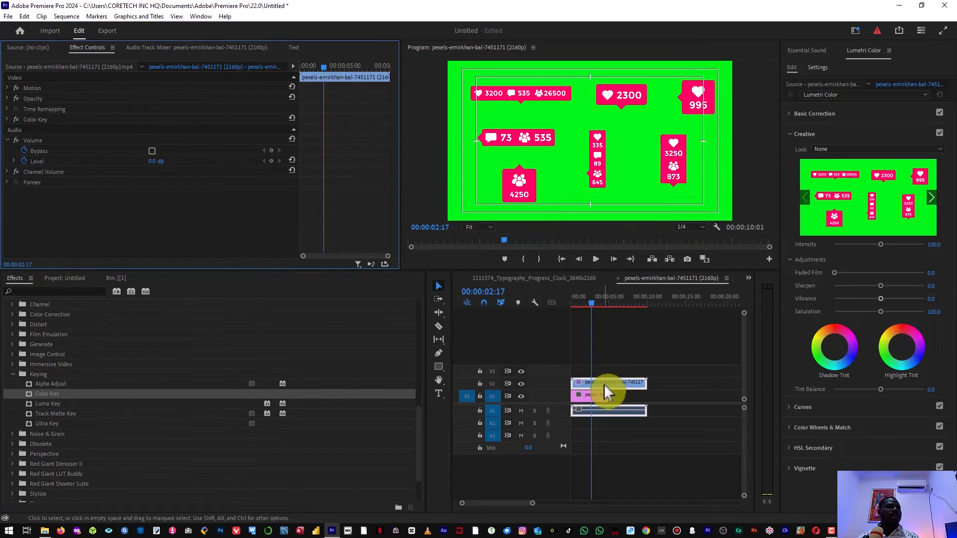
pyautogui.click(8, 140)
# Sample the green background in the Program monitor as the Color Key key colour
pyautogui.moveTo(45, 121); pyautogui.dragTo(32, 177)
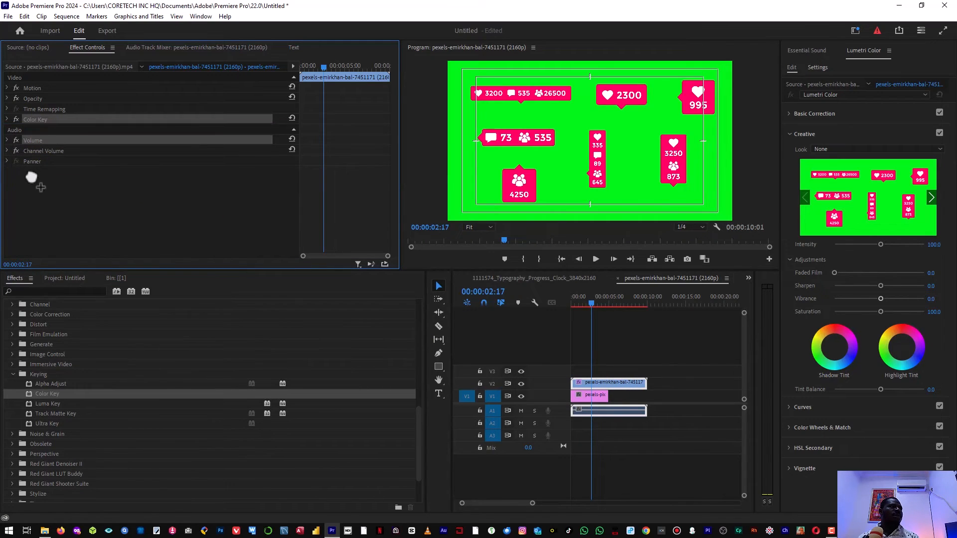
pyautogui.click(9, 121)
pyautogui.click(7, 120)
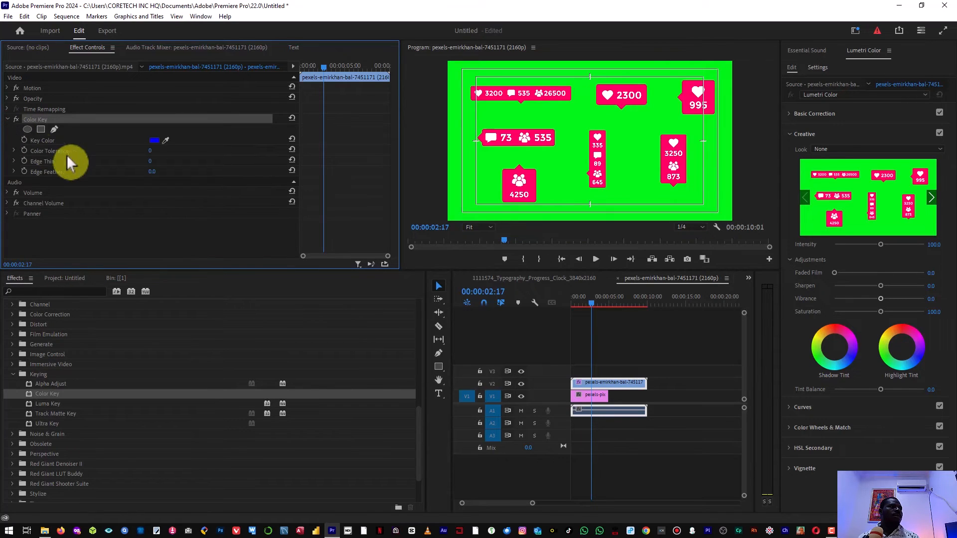
pyautogui.click(166, 141)
pyautogui.click(599, 121)
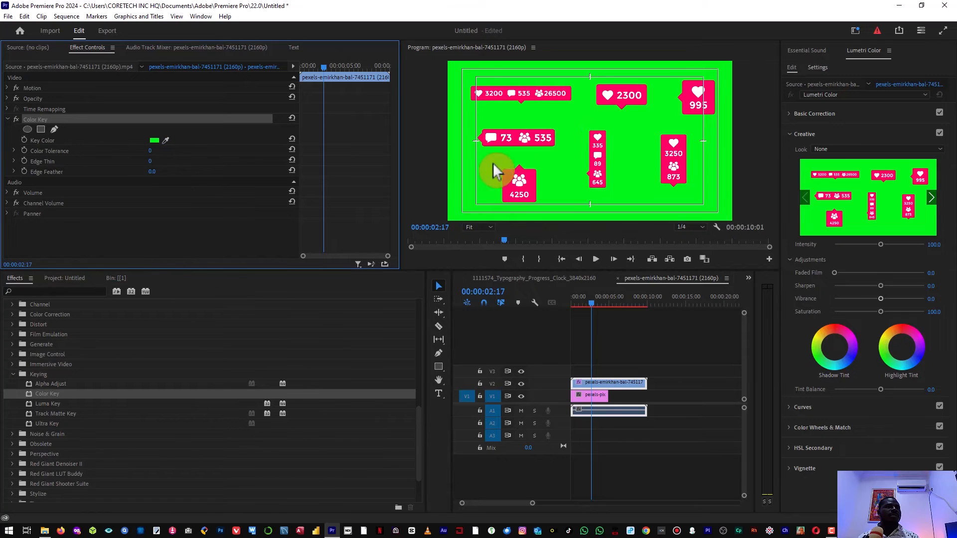
# Raise Color Key tolerance to 18, then 50, checking the keyed preview full size
pyautogui.moveTo(150, 151); pyautogui.dragTo(159, 150)
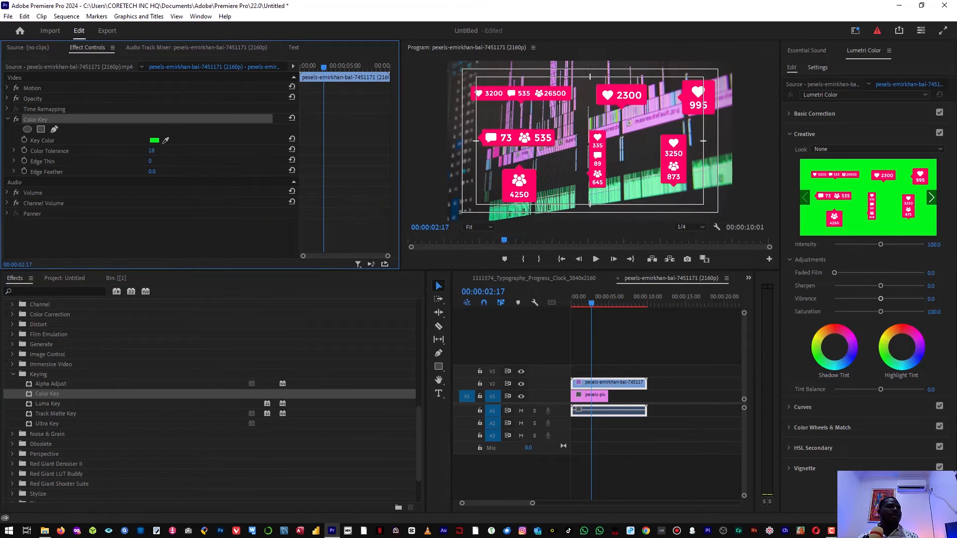
pyautogui.moveTo(151, 151); pyautogui.dragTo(136, 151)
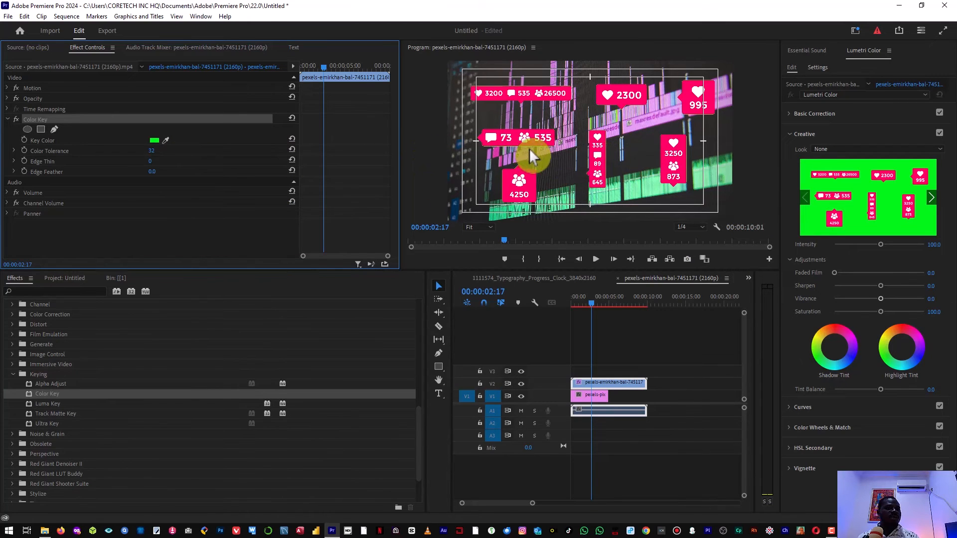
pyautogui.press('`')
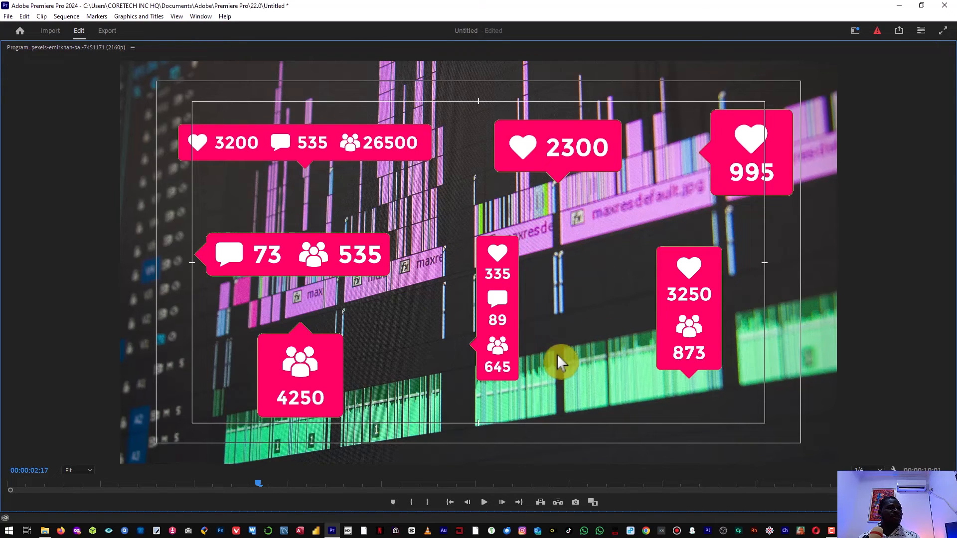
pyautogui.press('`')
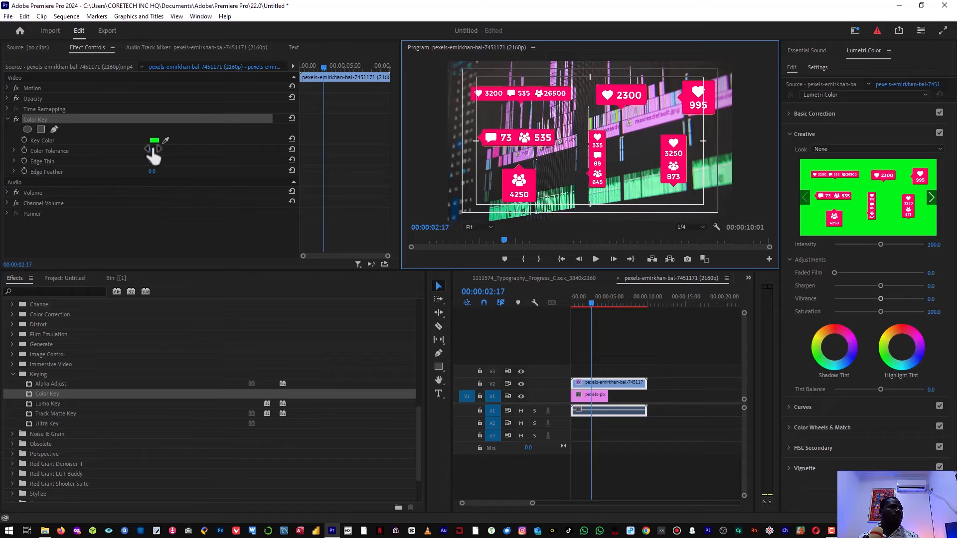
pyautogui.moveTo(150, 151); pyautogui.dragTo(152, 152)
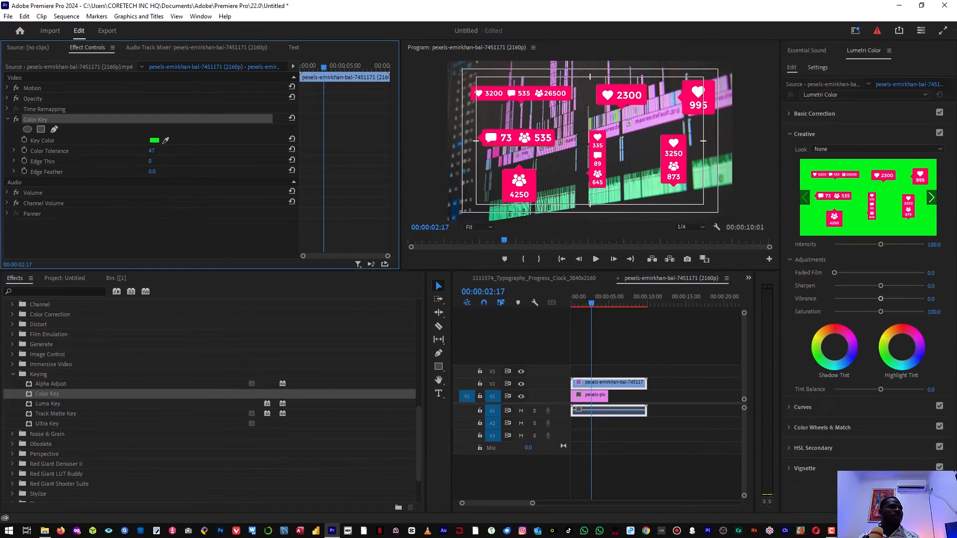
pyautogui.click(152, 150)
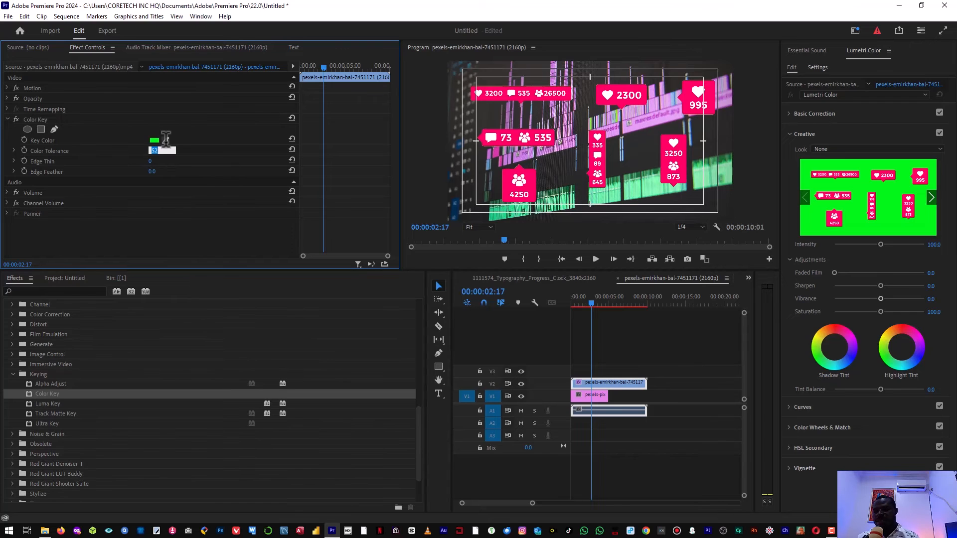
pyautogui.write('50')
pyautogui.press('Return')
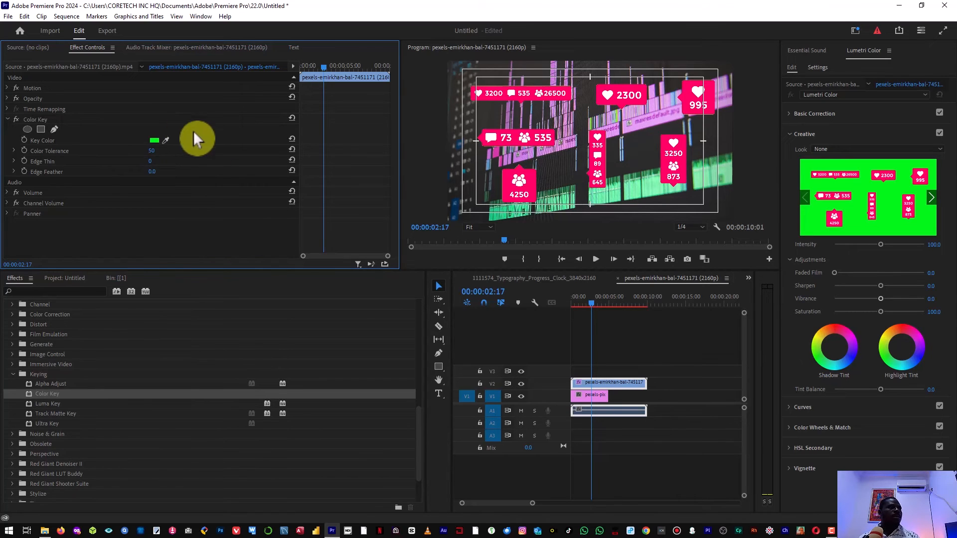
pyautogui.press('`')
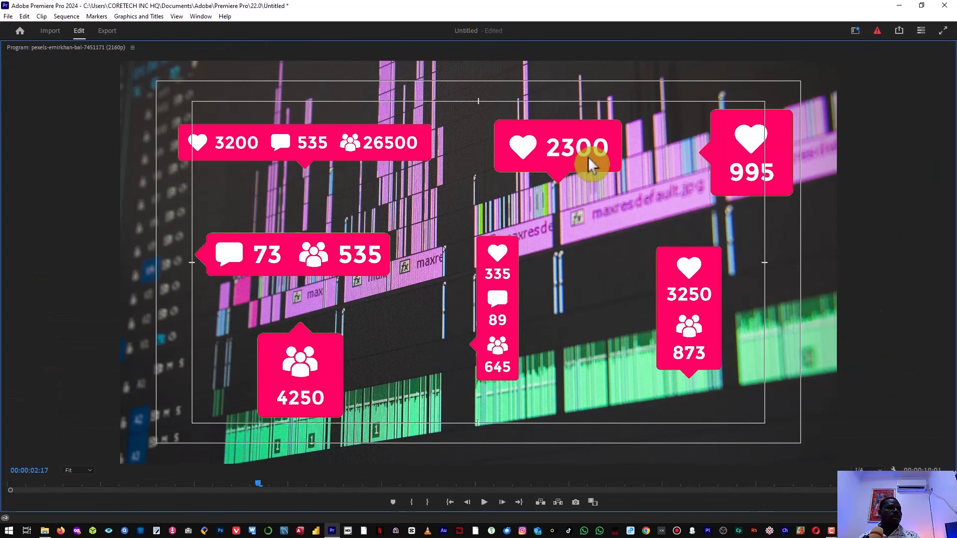
pyautogui.press('`')
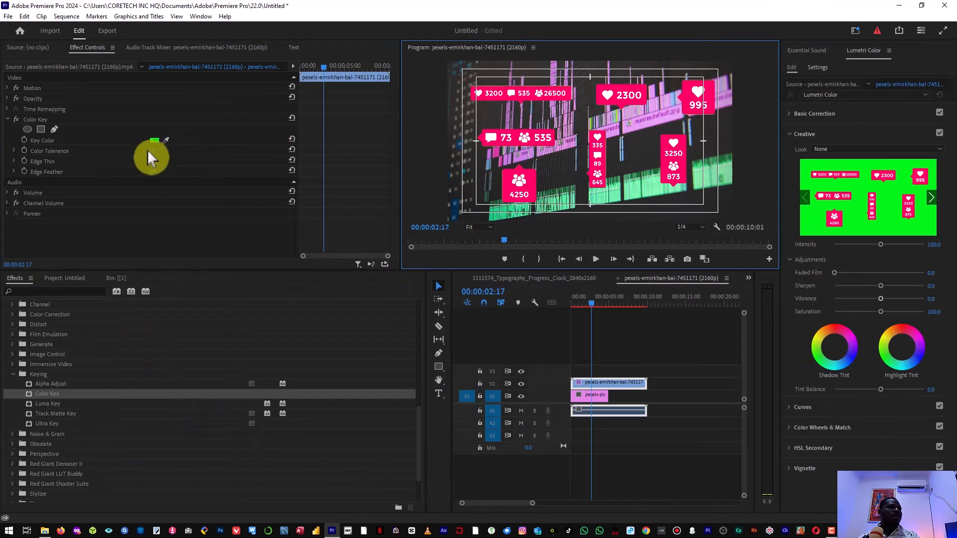
# Push Color Tolerance to 64 and then 208 until the green disappears
pyautogui.moveTo(151, 152); pyautogui.dragTo(158, 152)
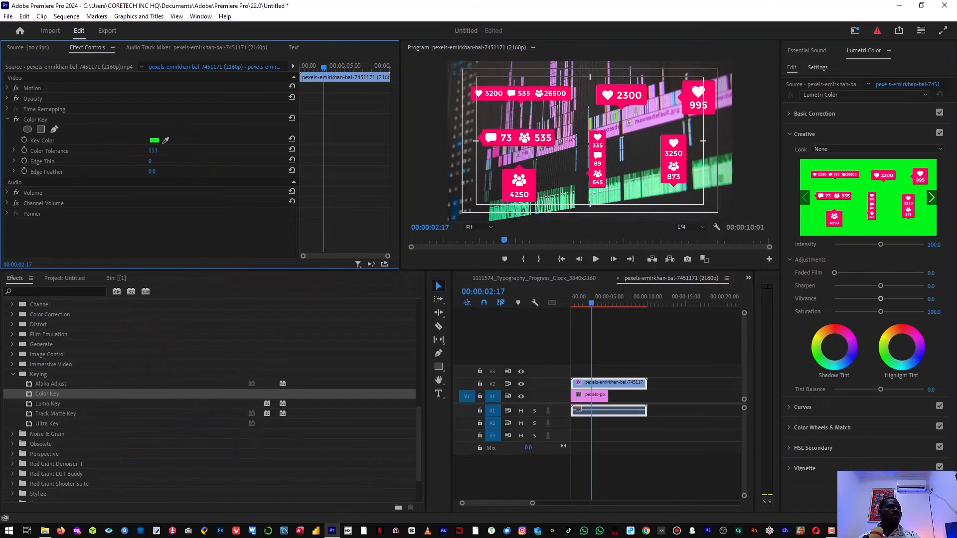
pyautogui.press('`')
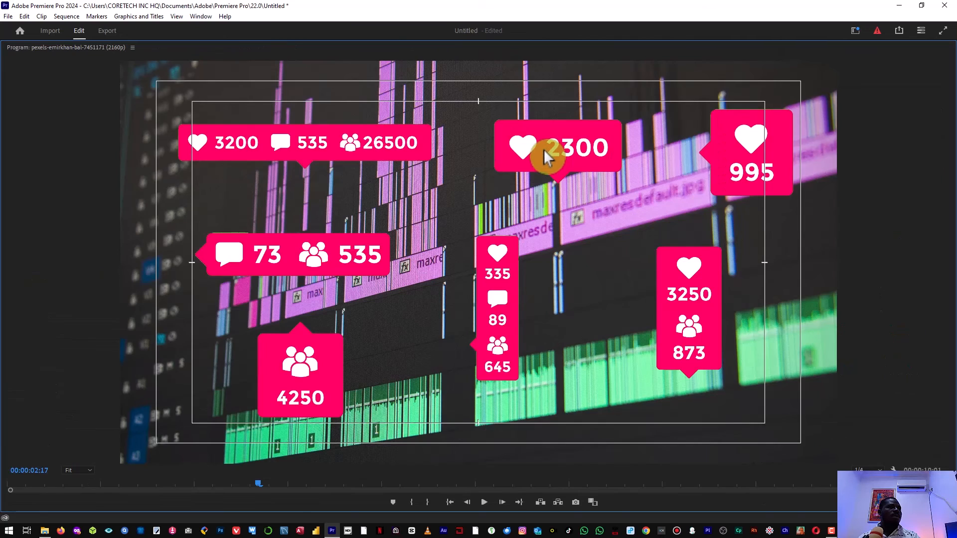
pyautogui.press('`')
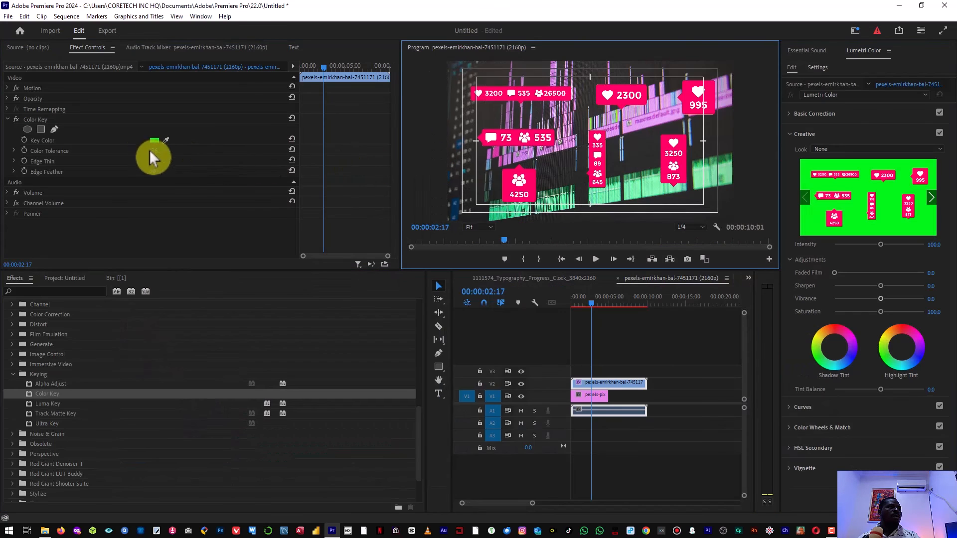
pyautogui.moveTo(153, 153); pyautogui.dragTo(198, 156)
pyautogui.press('`')
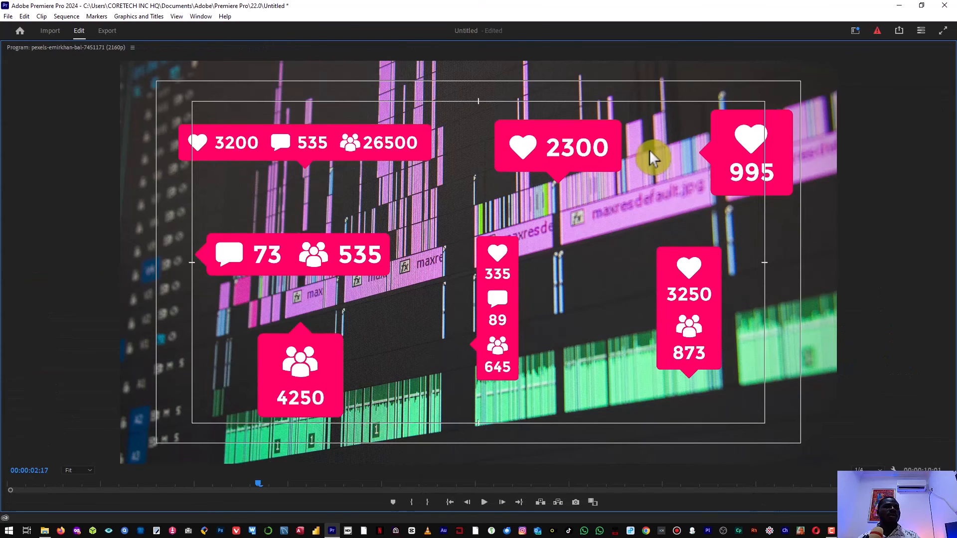
pyautogui.press('`')
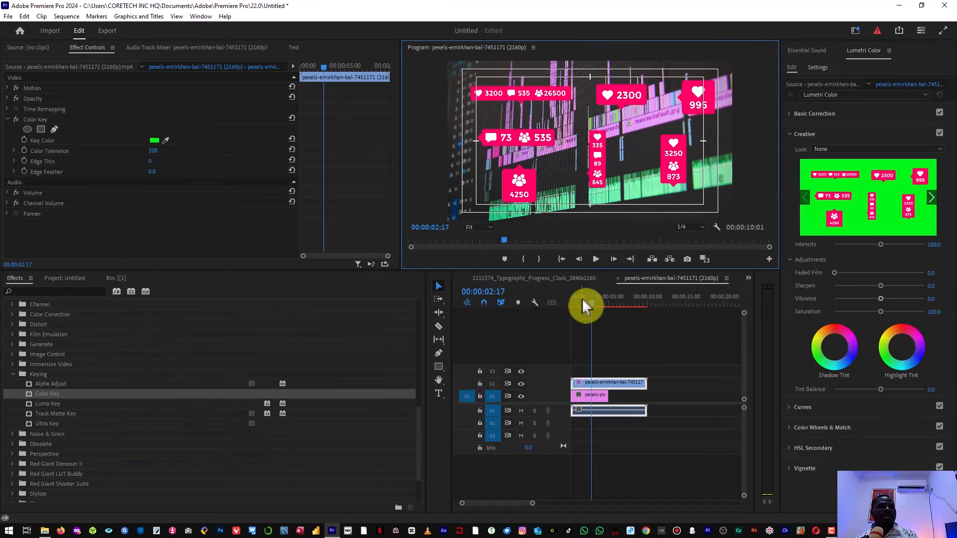
# Extend pexels-pixabay-257904.jpg on V1 to the counters clip's end and play the composite from 0
pyautogui.moveTo(593, 300); pyautogui.dragTo(571, 304)
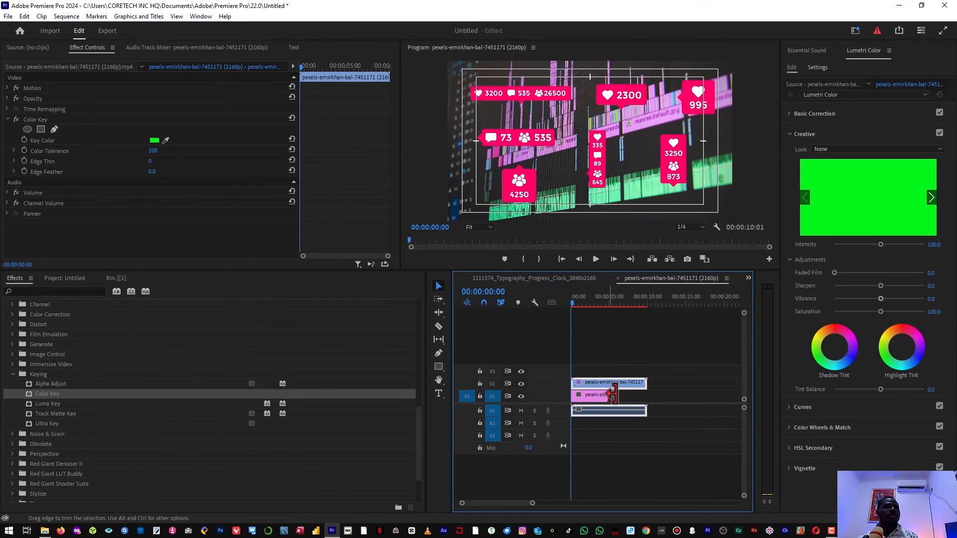
pyautogui.moveTo(608, 395); pyautogui.dragTo(646, 394)
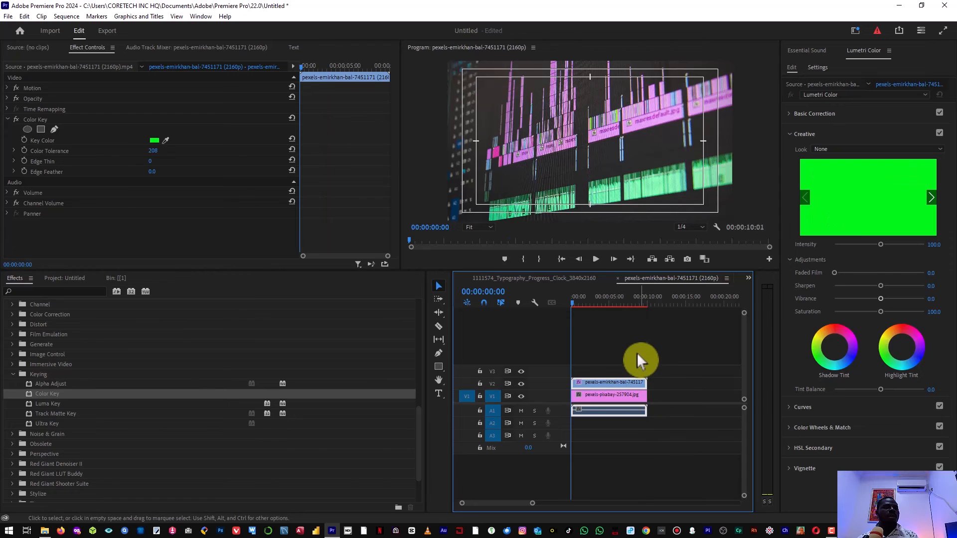
pyautogui.click(636, 351)
pyautogui.press('space')
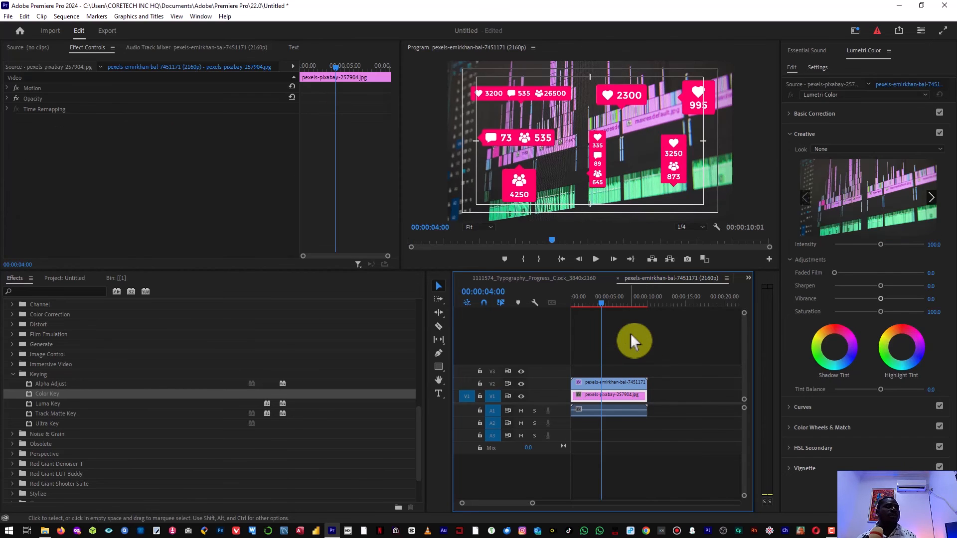